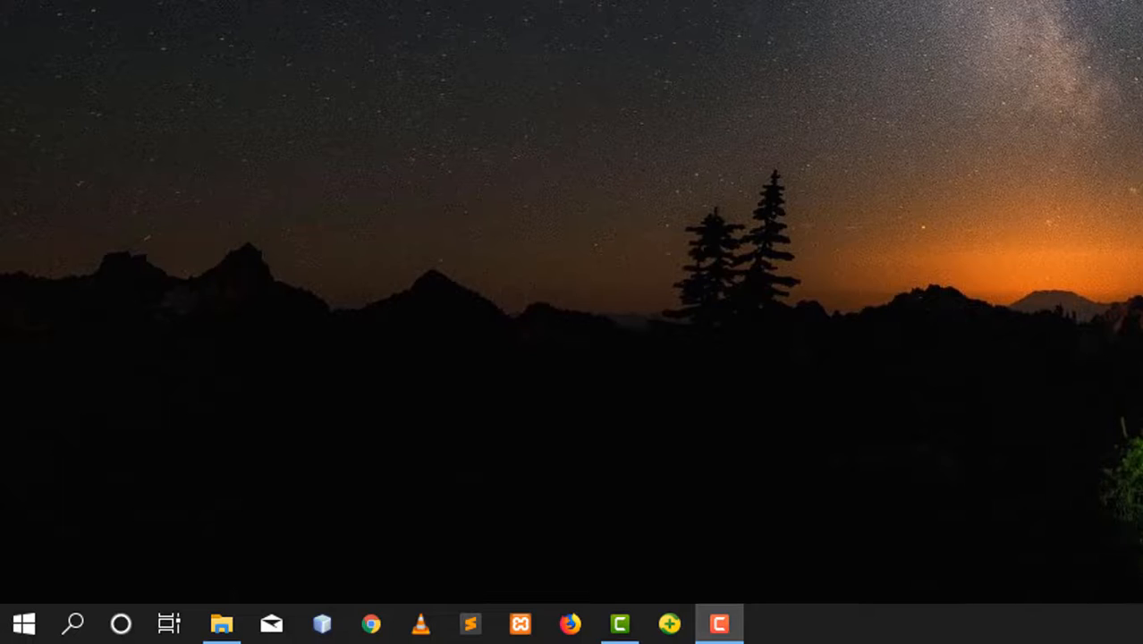
Step: Open Disk Management and maximize its window
key(super+x)
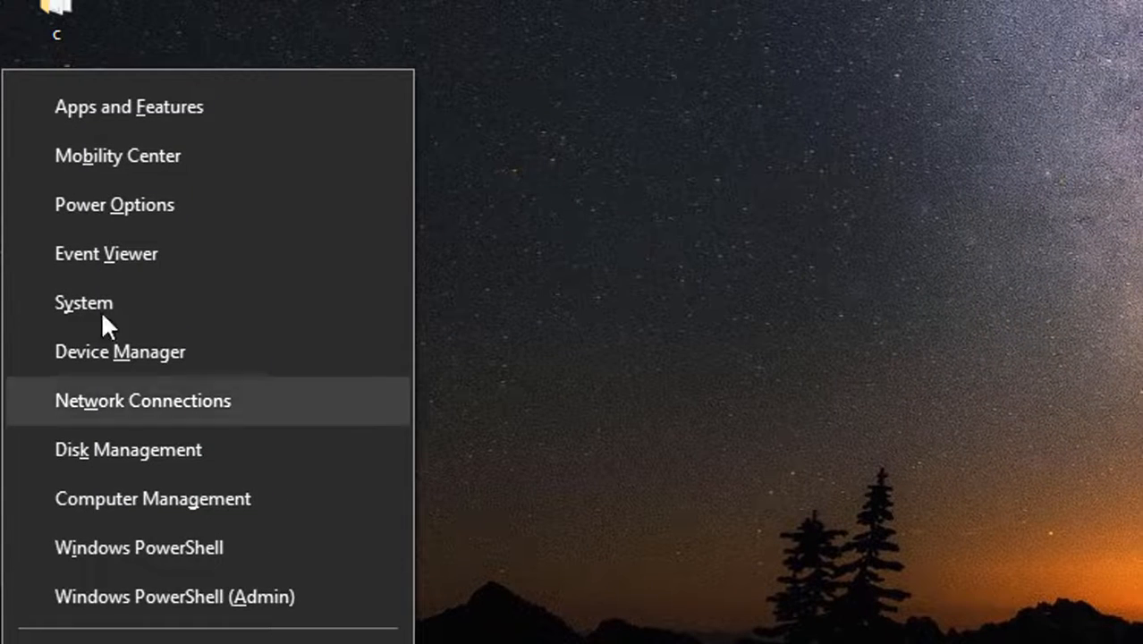
click(93, 450)
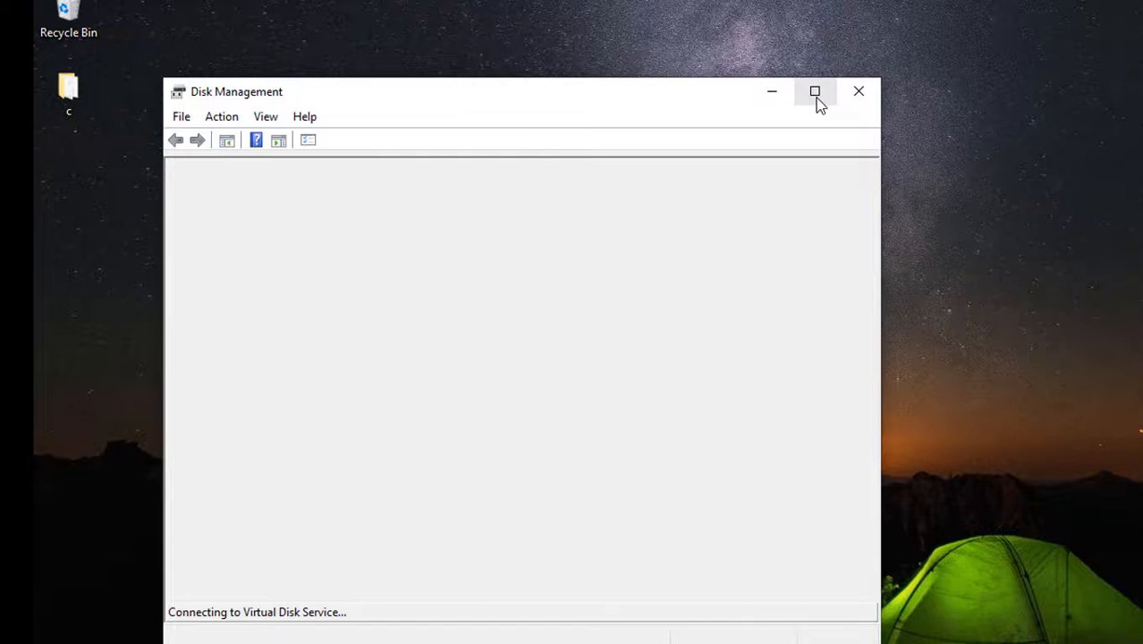
click(816, 93)
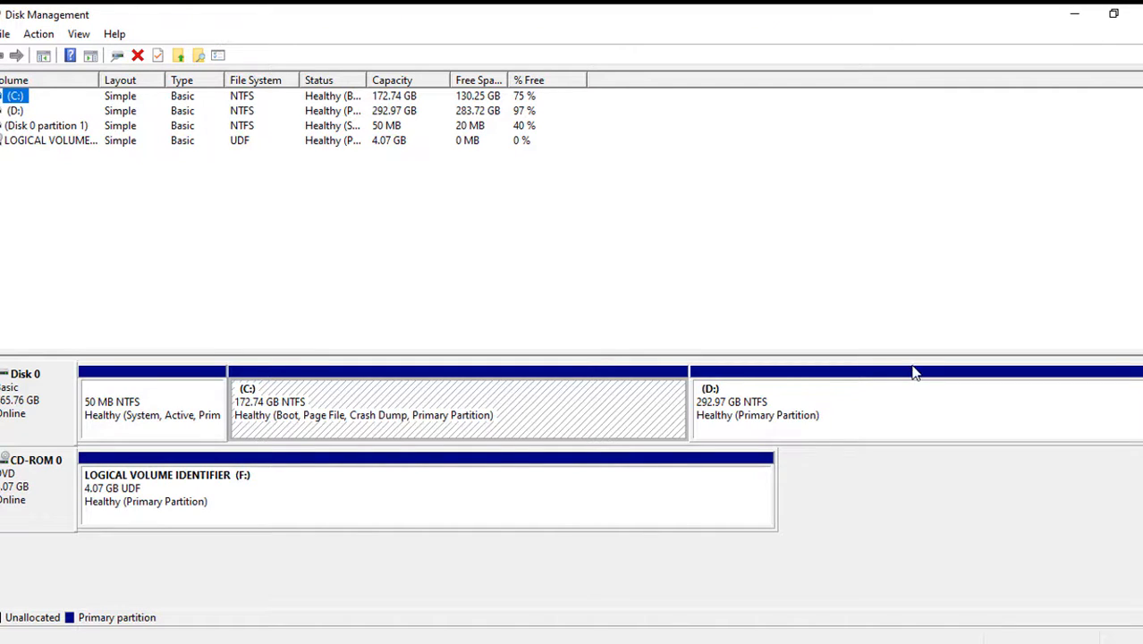
Step: Shrink the D: volume by 10240 MB and select the freed unallocated space
click(852, 424)
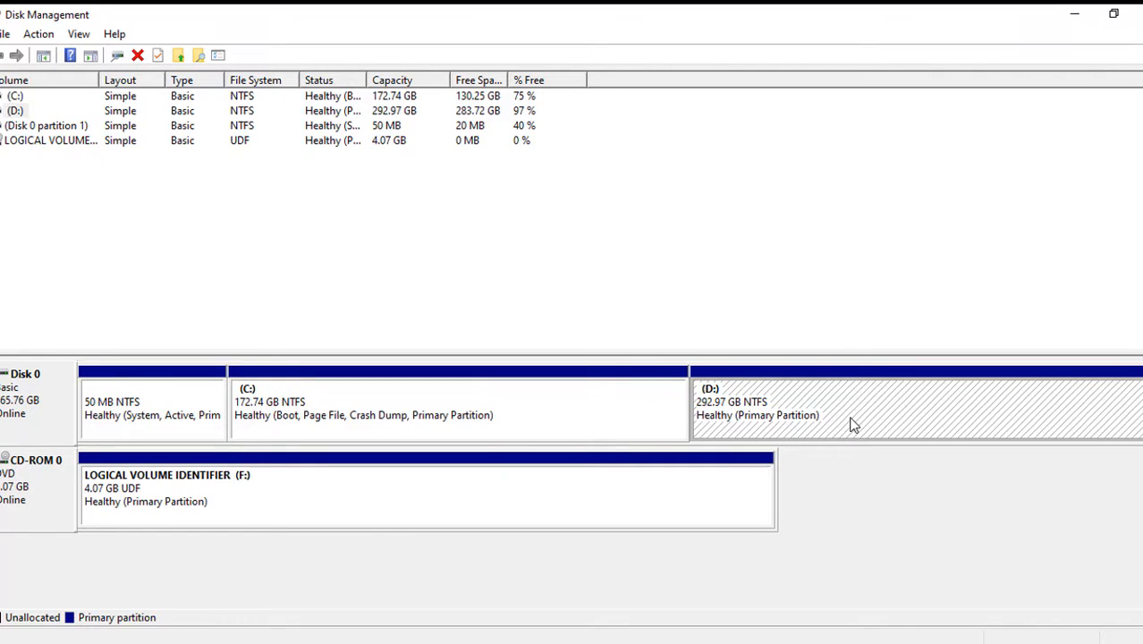
right_click(852, 422)
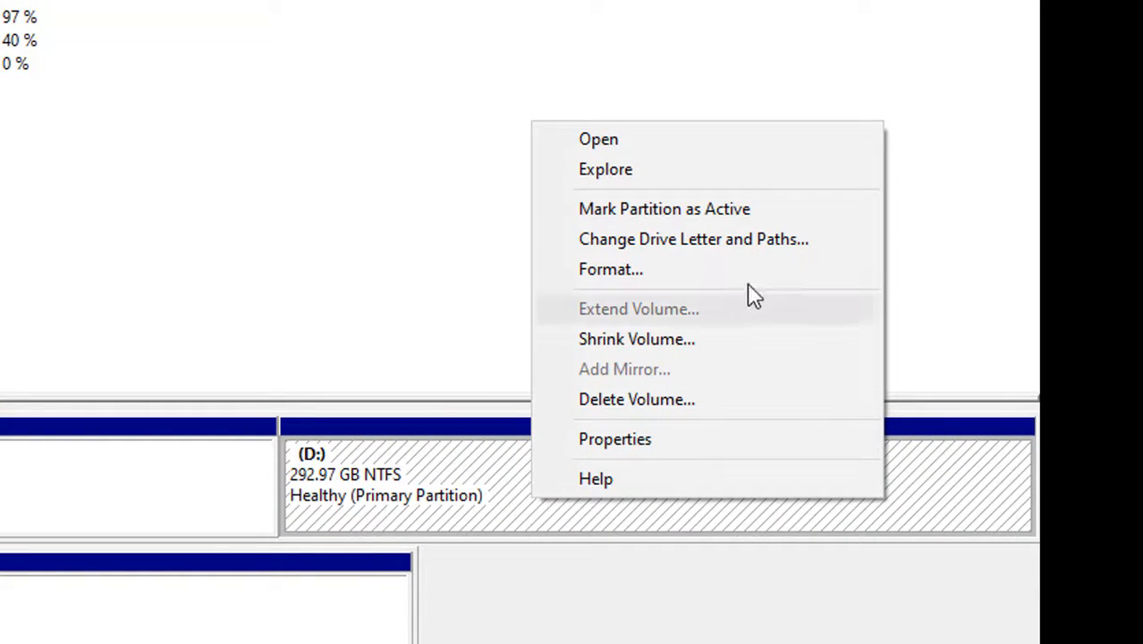
click(621, 348)
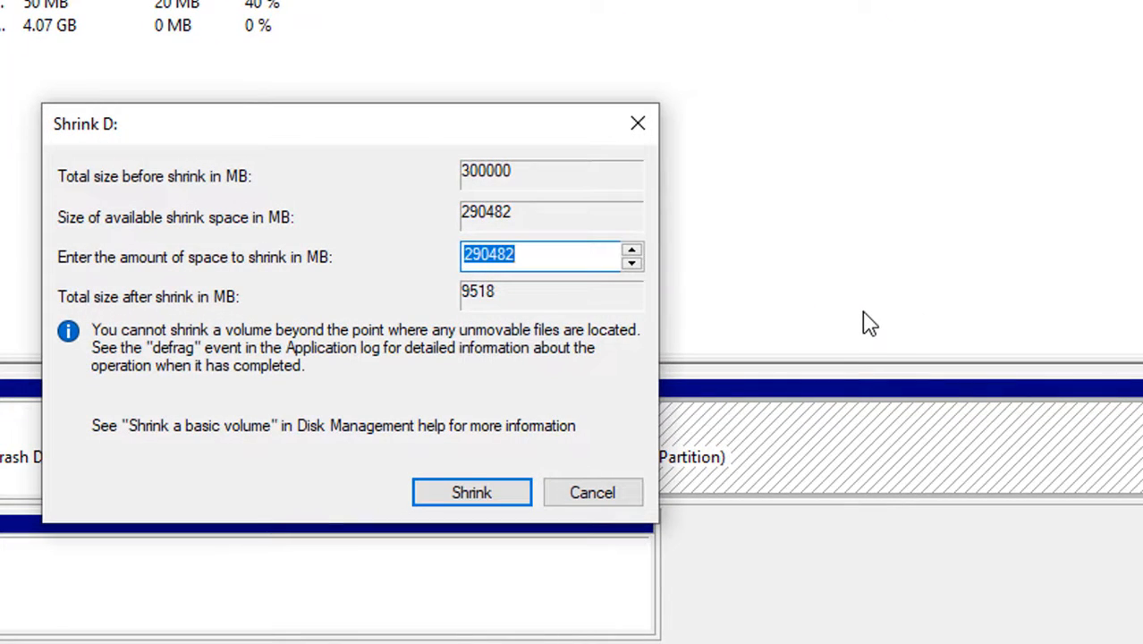
key(BackSpace)
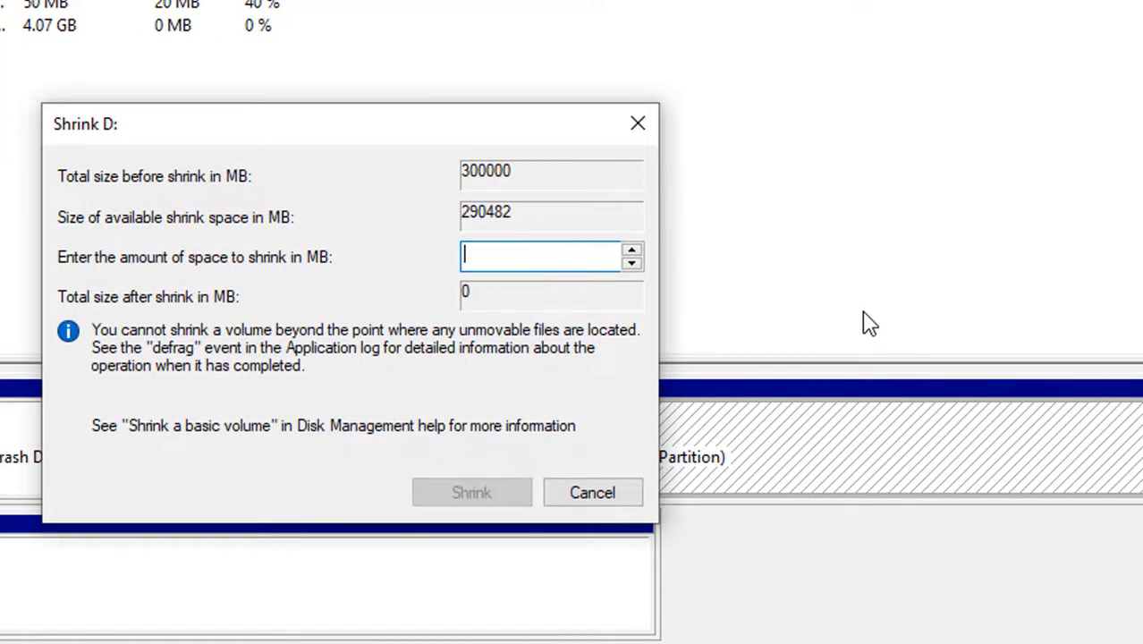
text(1)
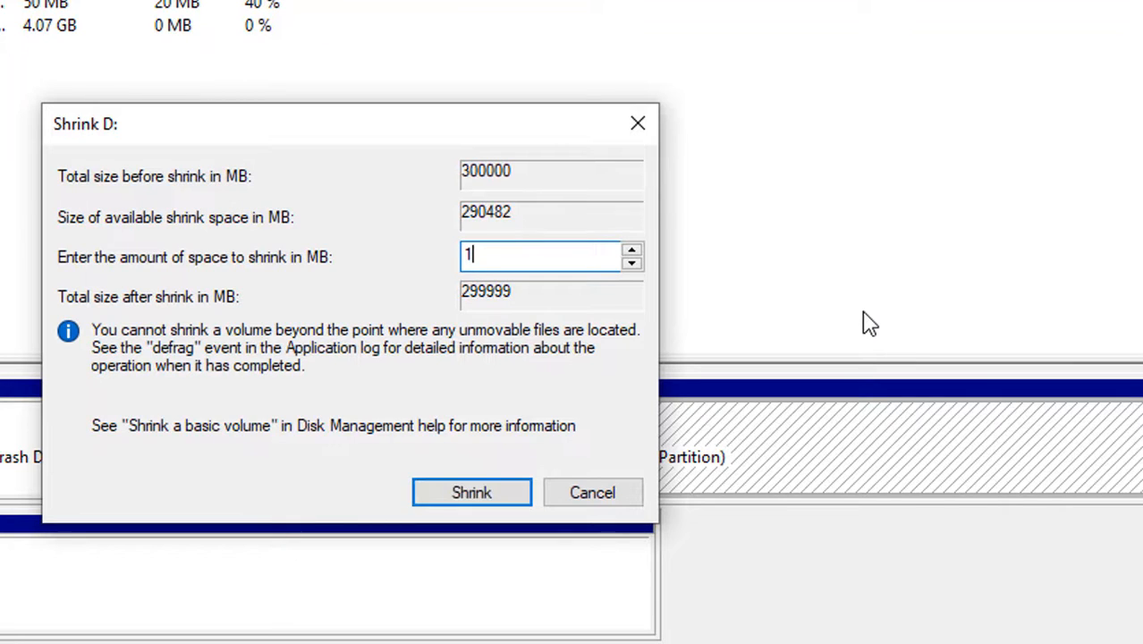
text(0240)
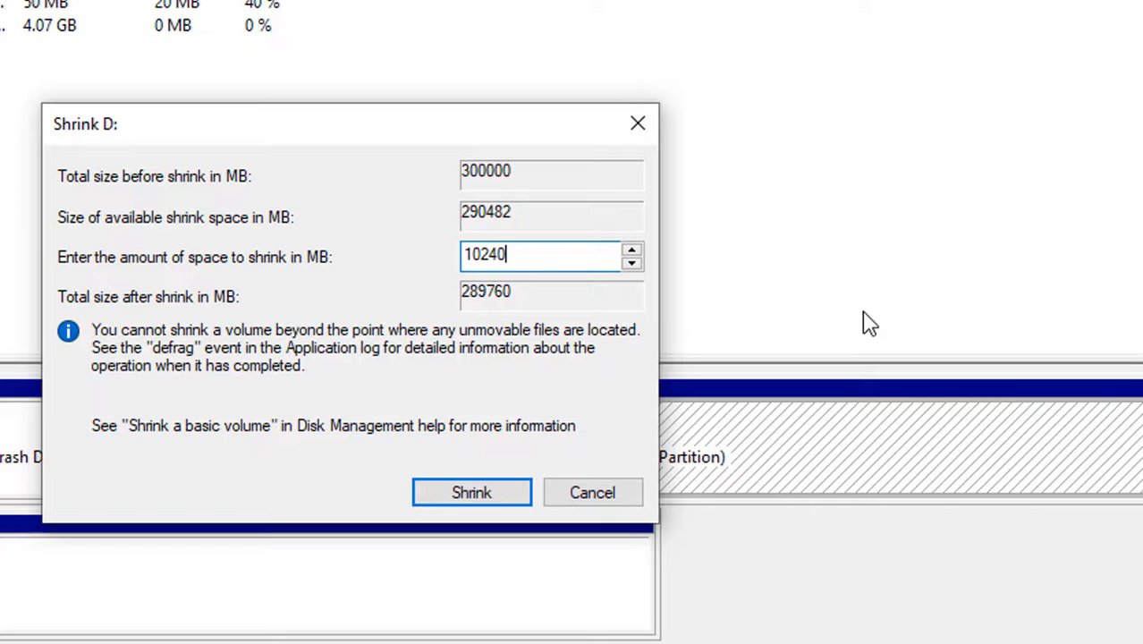
click(437, 492)
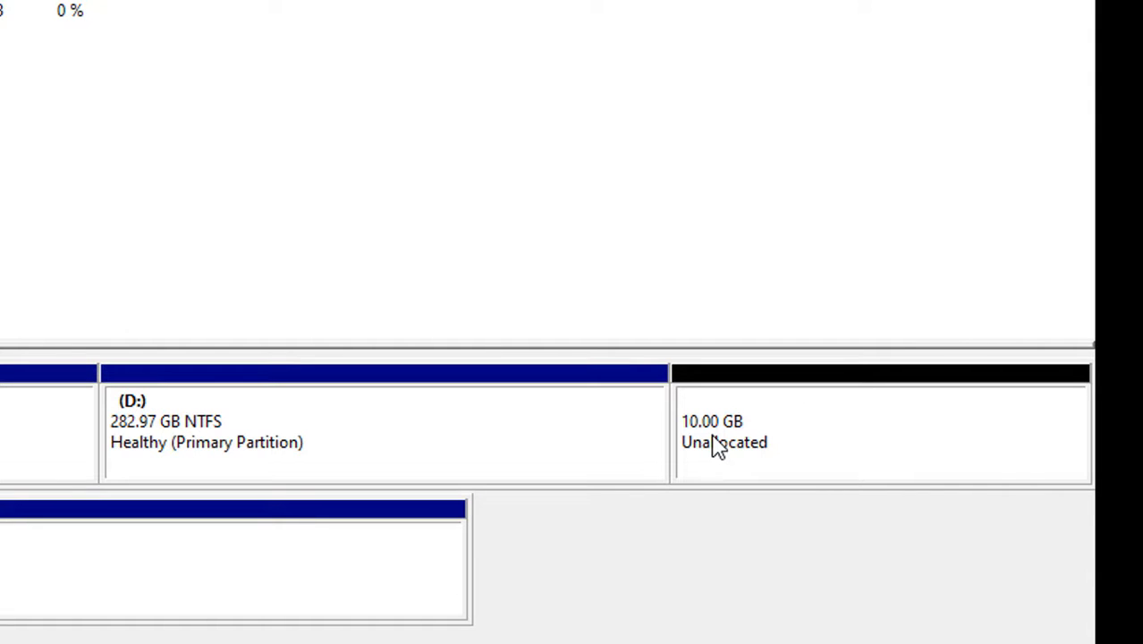
click(484, 418)
click(795, 455)
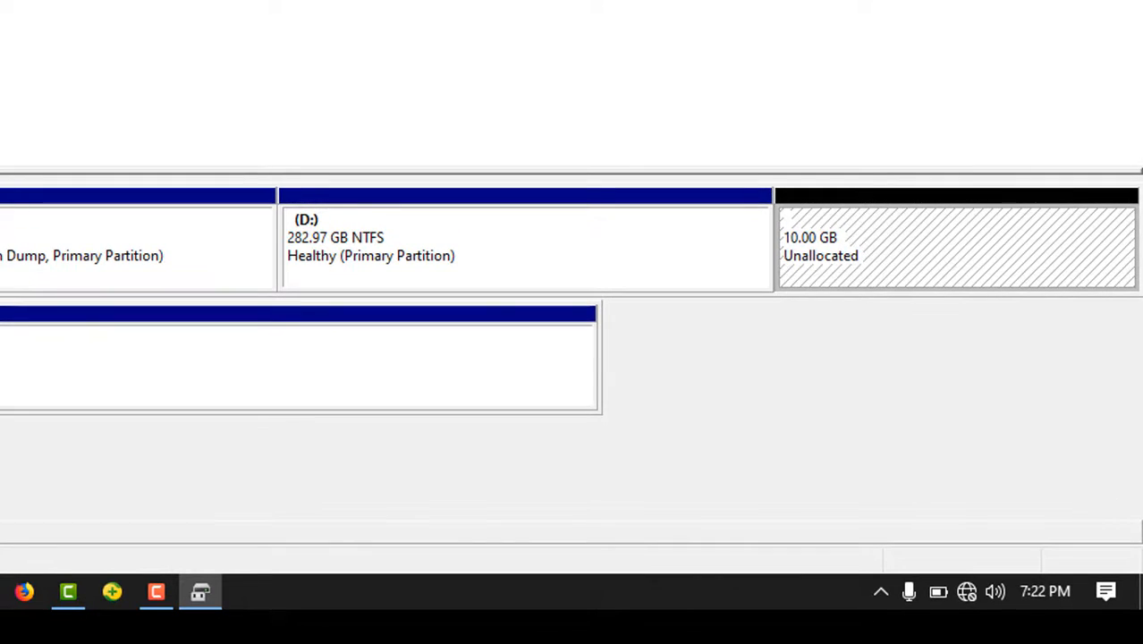
Step: Open File Explorer and check which drives are listed under This PC
key(super+e)
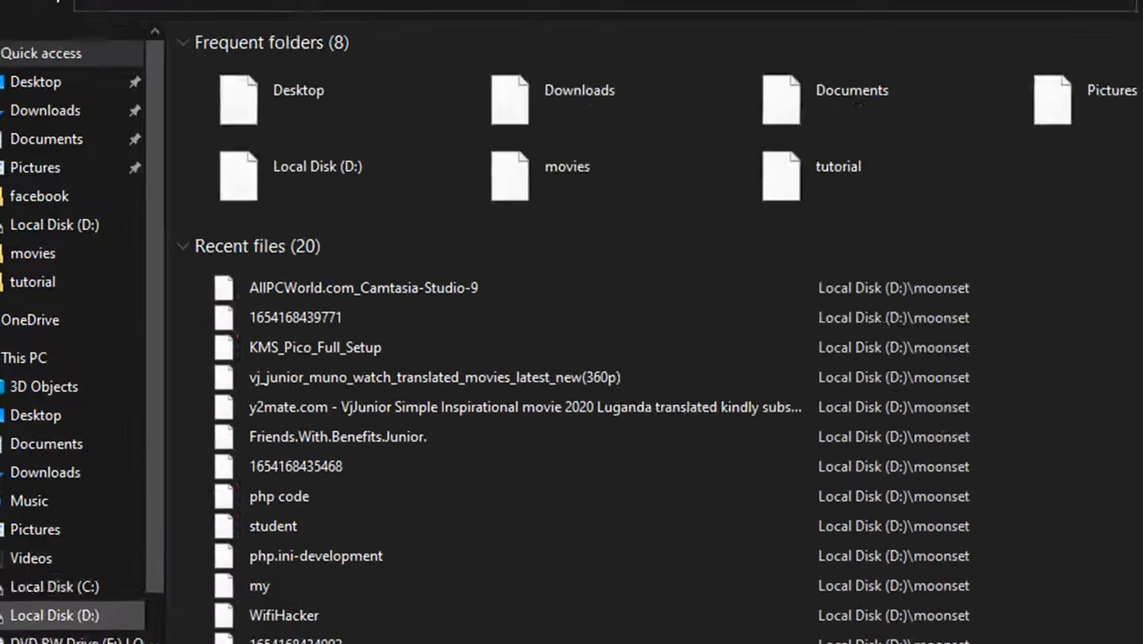
click(103, 384)
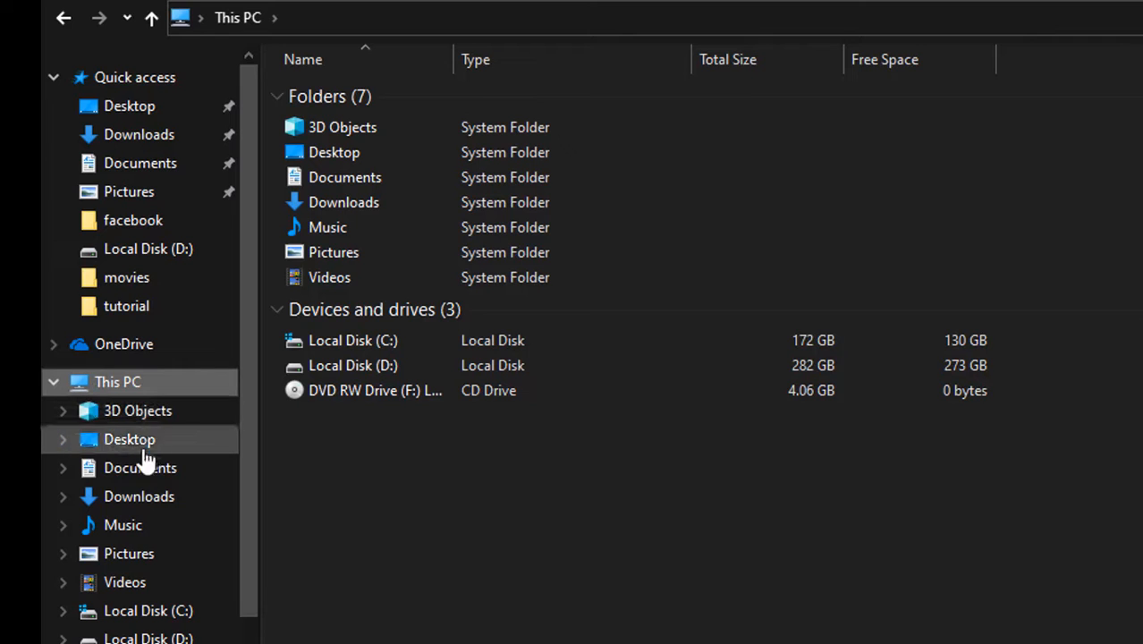
click(144, 615)
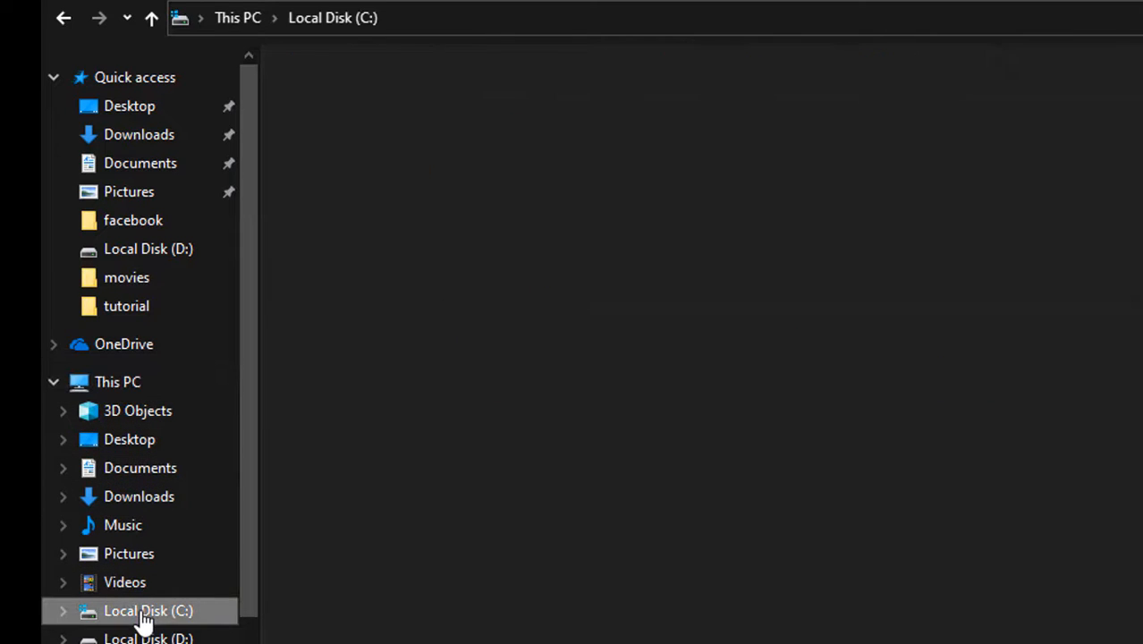
click(88, 391)
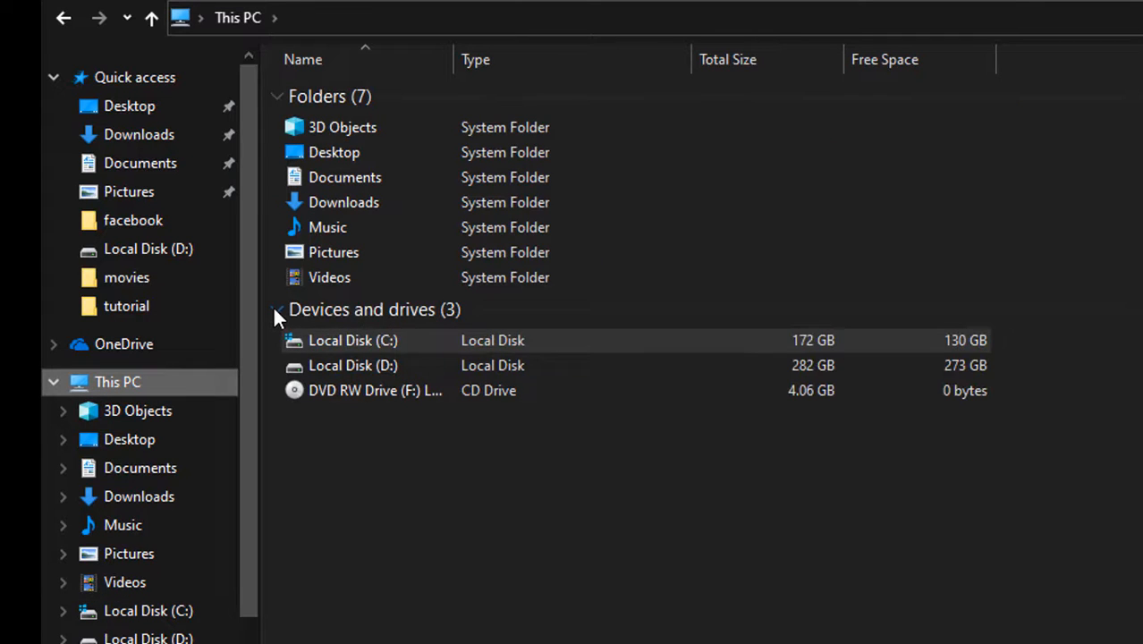
click(275, 310)
click(273, 309)
click(338, 338)
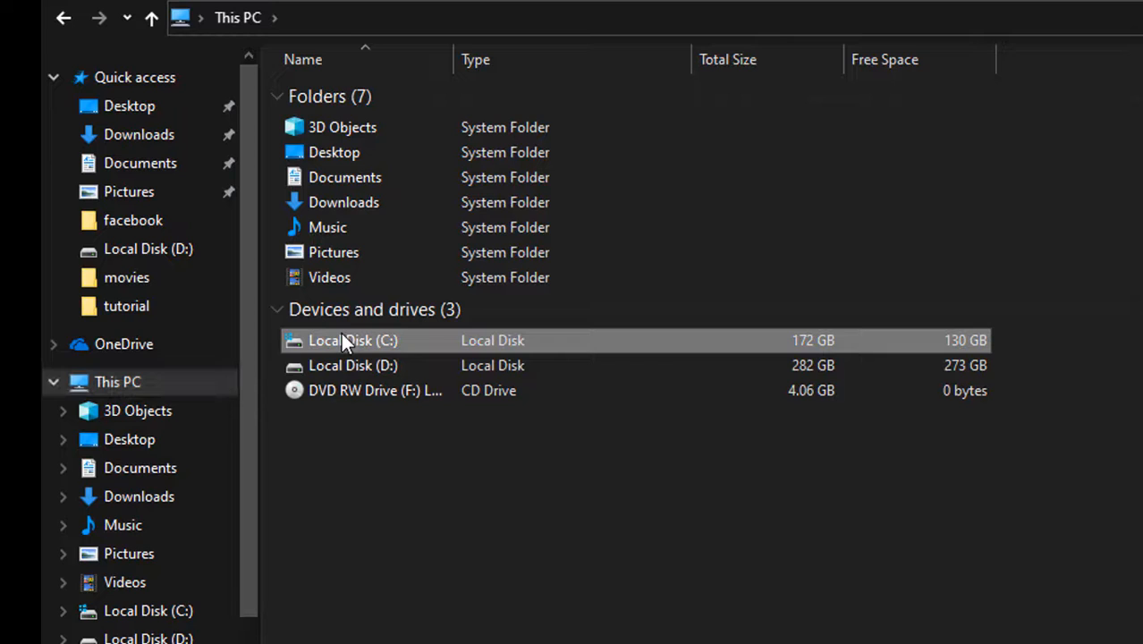
click(345, 369)
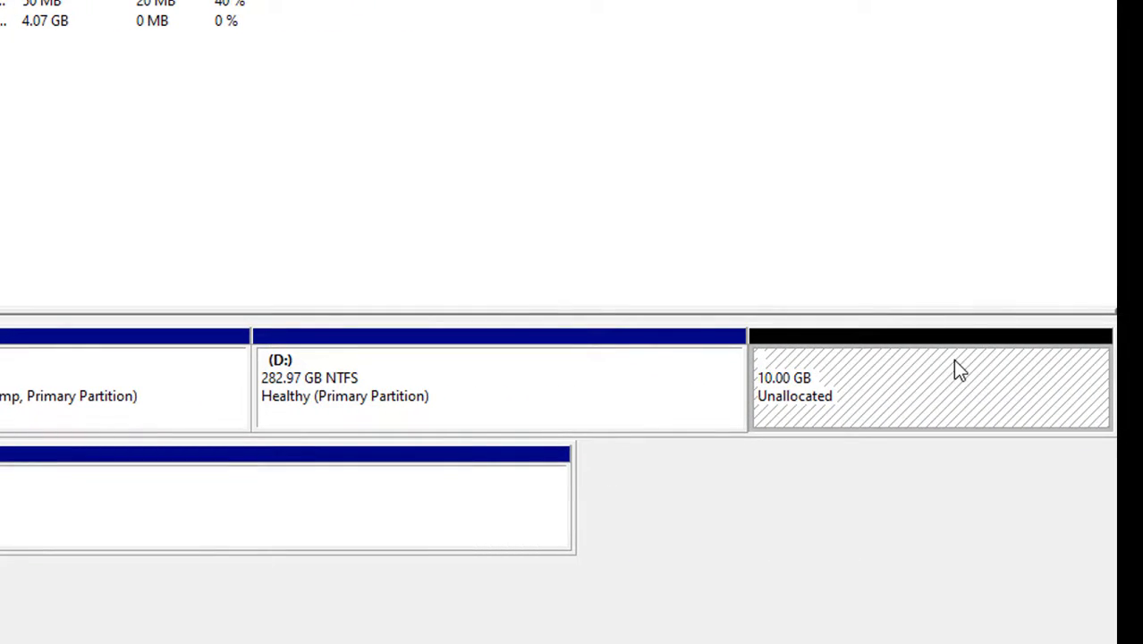
click(107, 385)
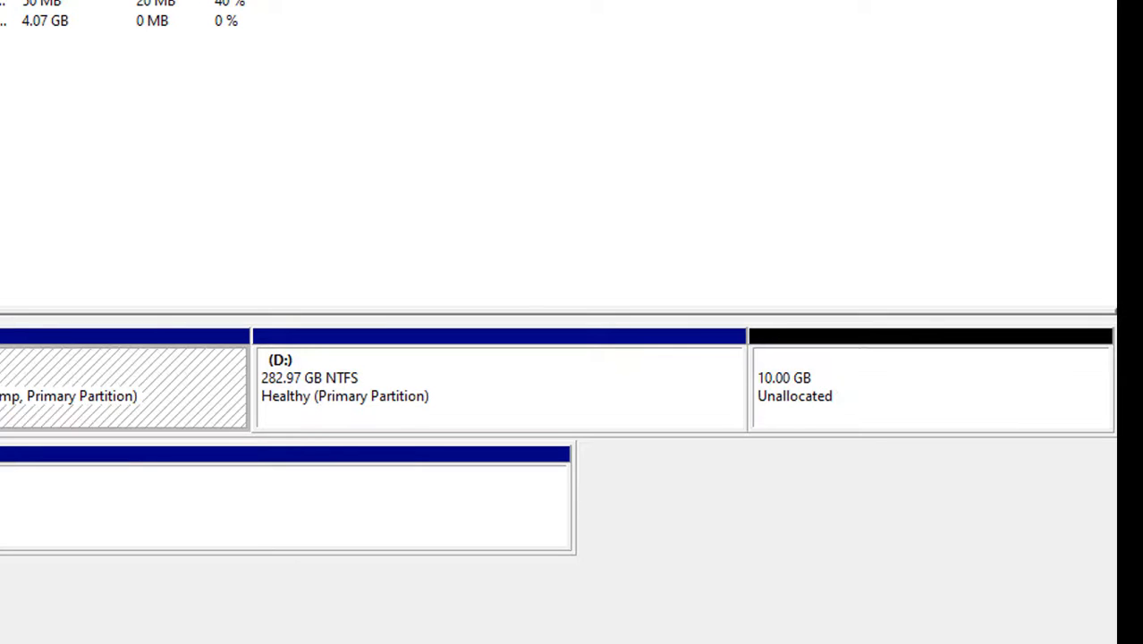
click(372, 382)
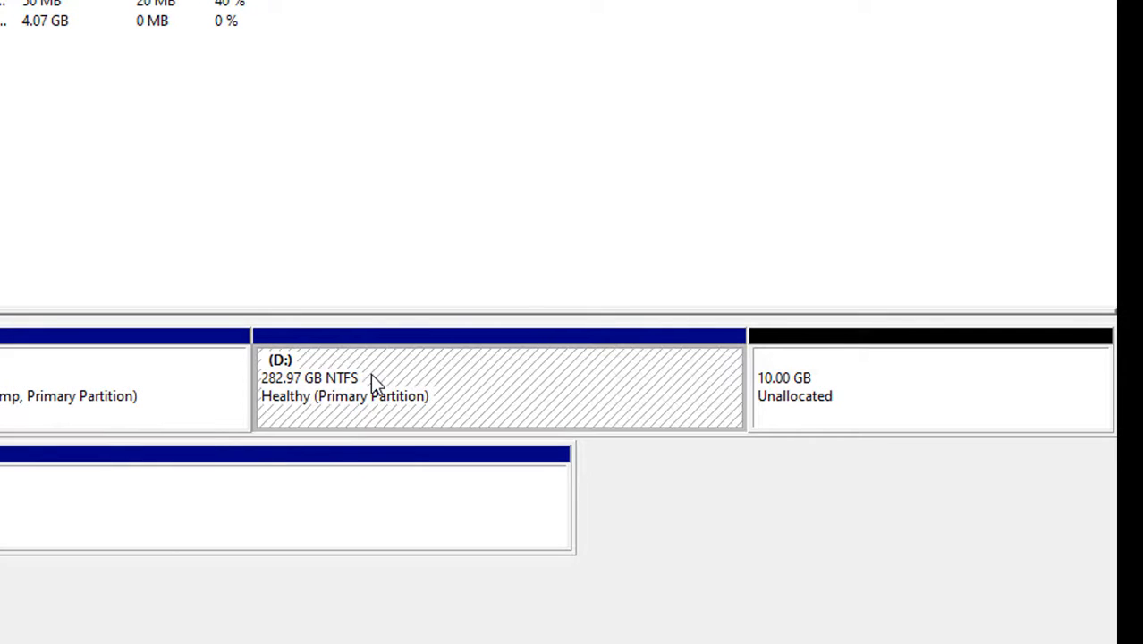
click(798, 400)
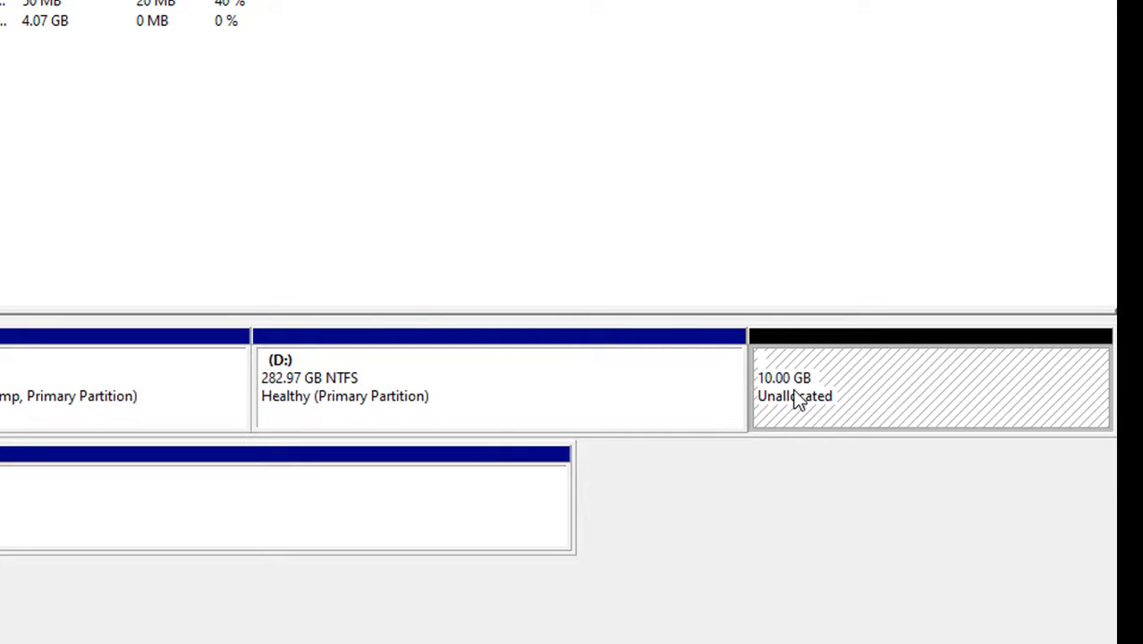
right_click(794, 393)
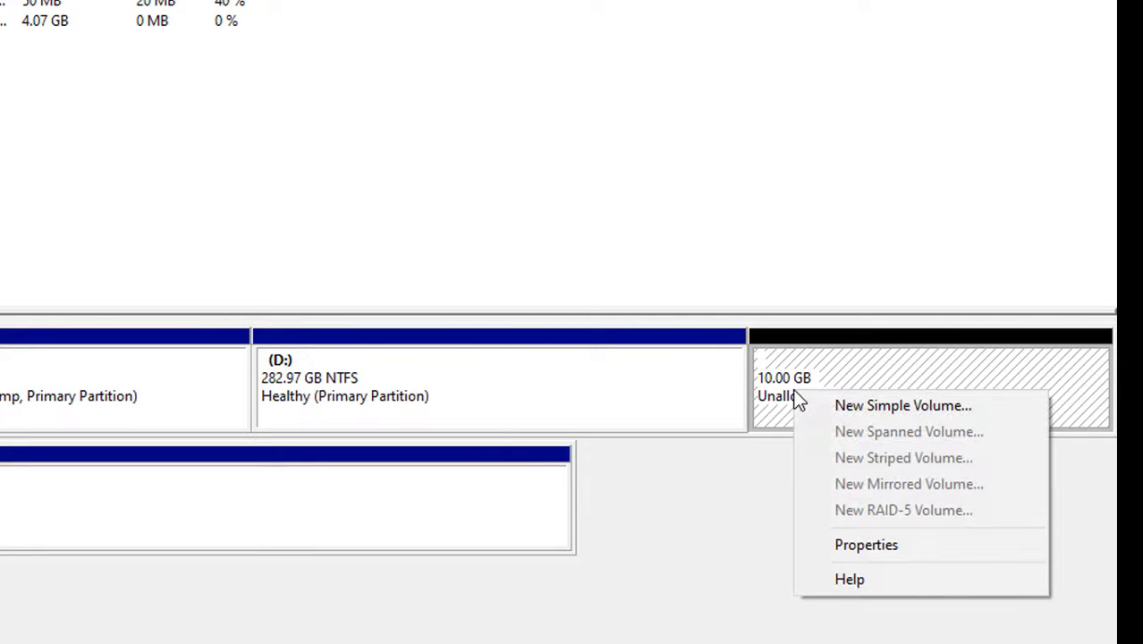
click(844, 411)
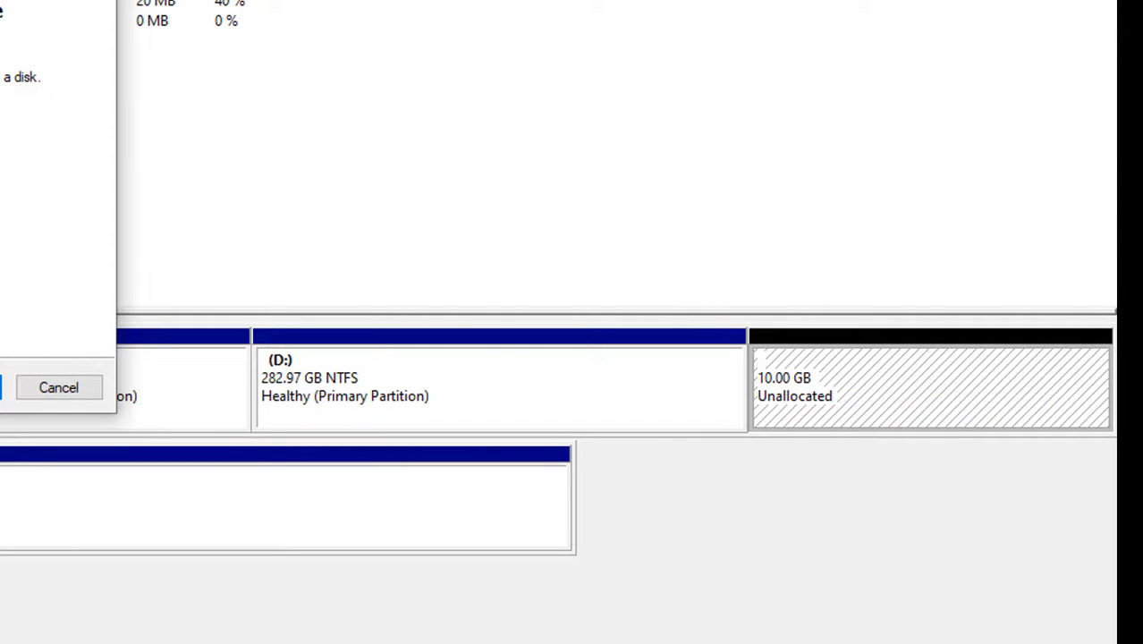
click(95, 0)
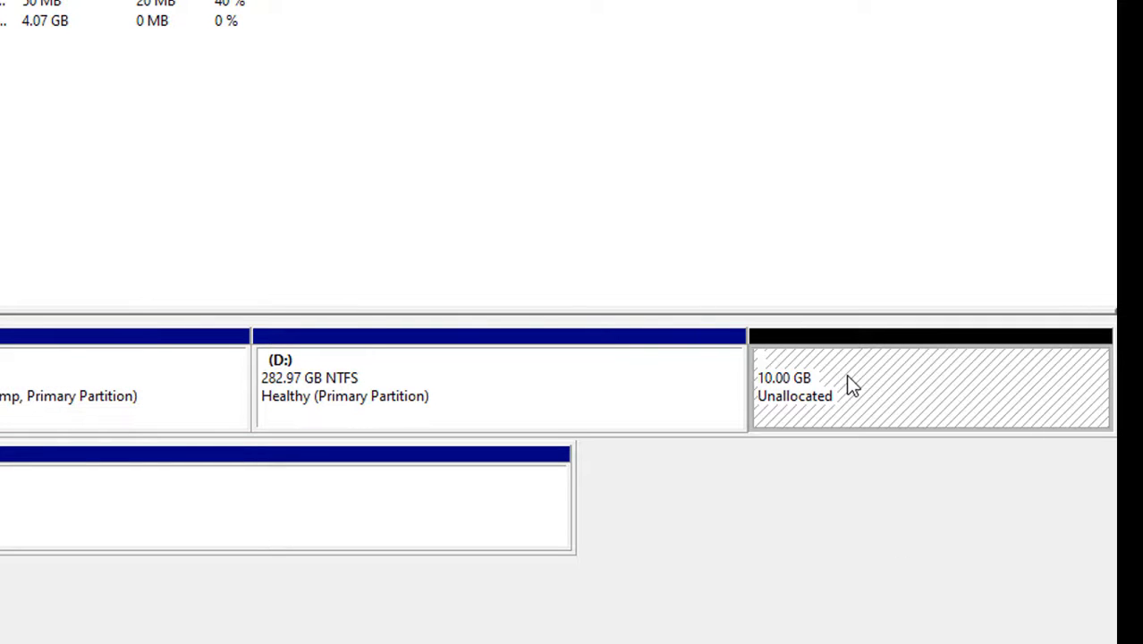
Step: Create a 10239 MB simple volume in the unallocated space with drive letter E, NTFS file system and the label New Volume
right_click(851, 384)
click(891, 396)
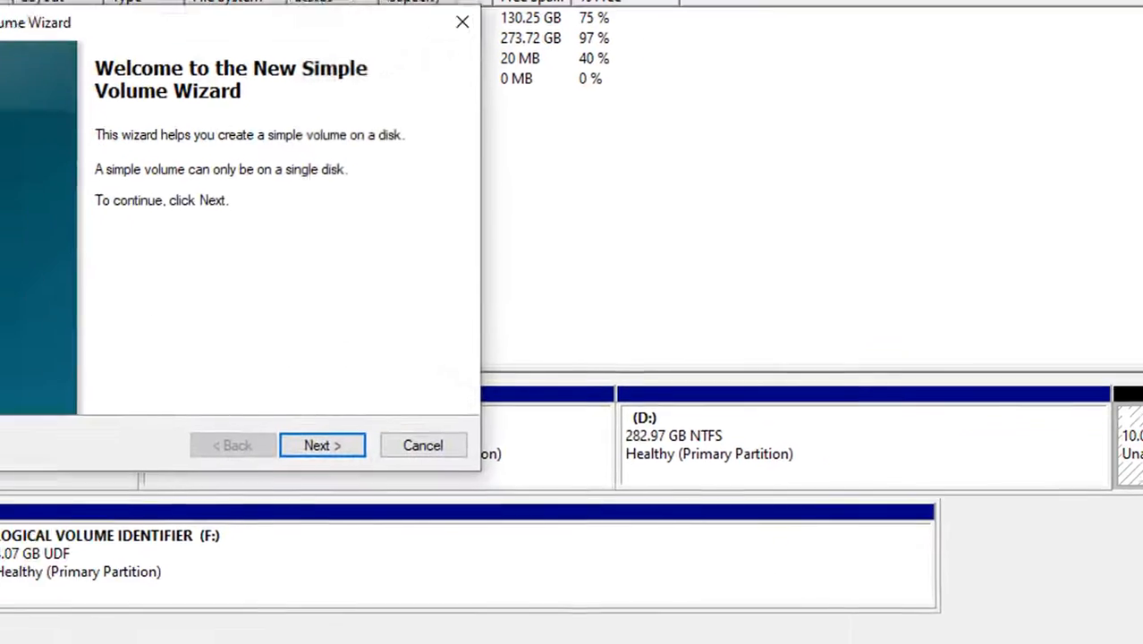
click(488, 474)
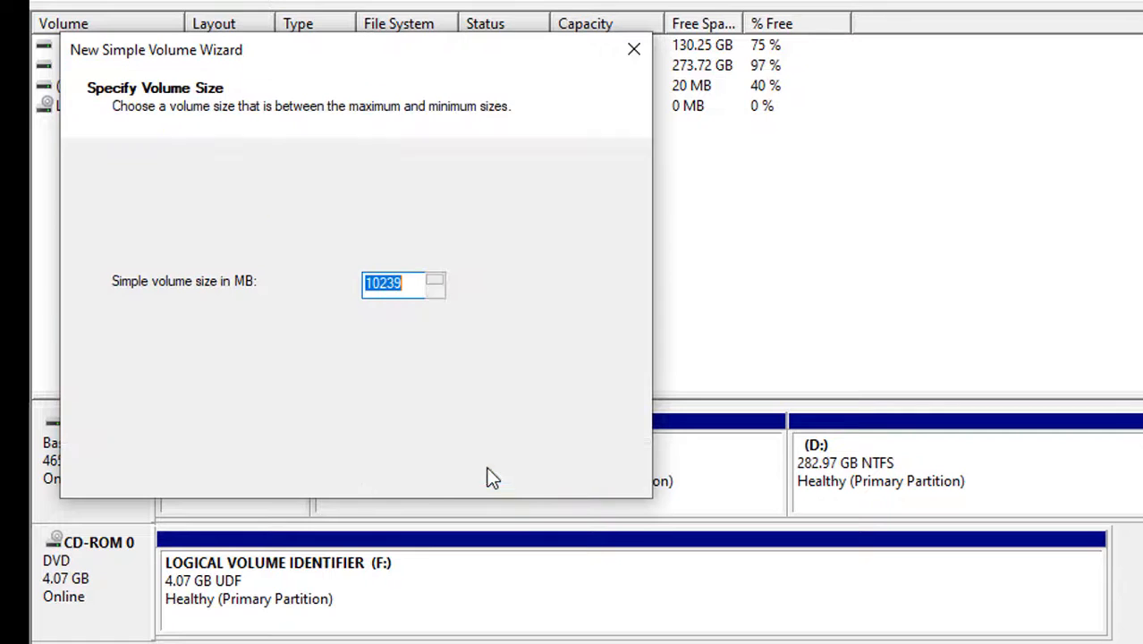
click(487, 474)
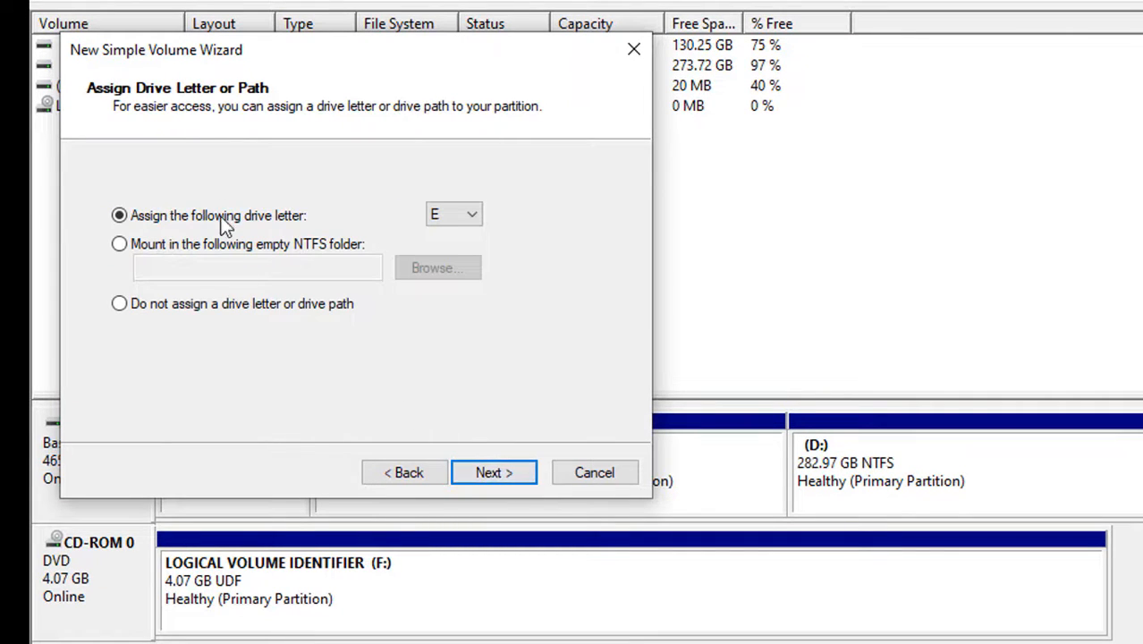
click(468, 220)
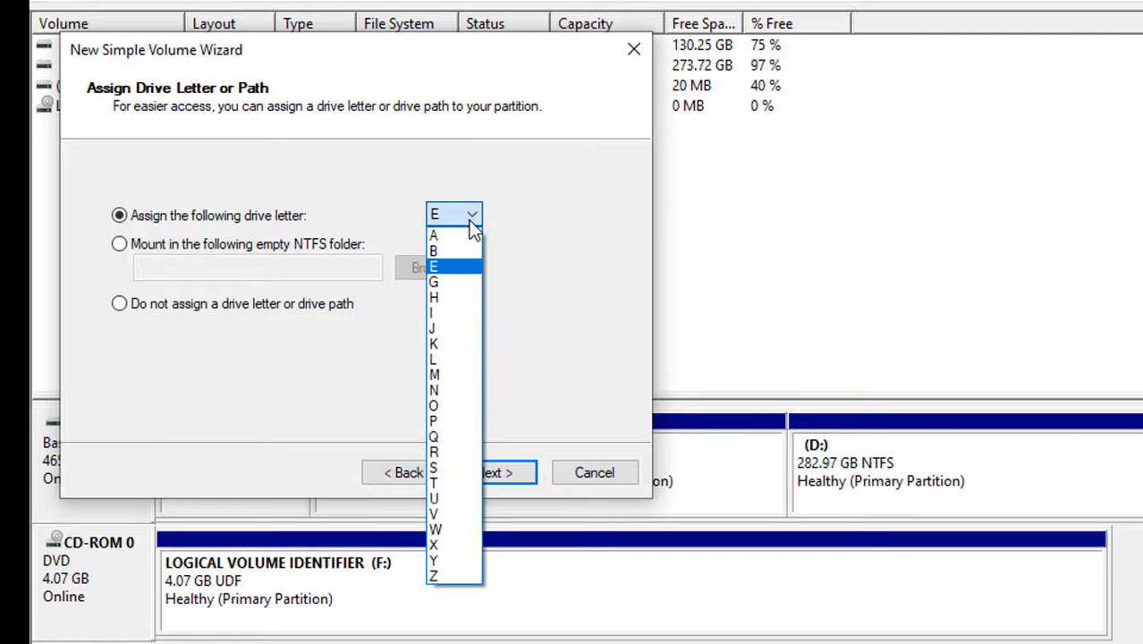
click(559, 226)
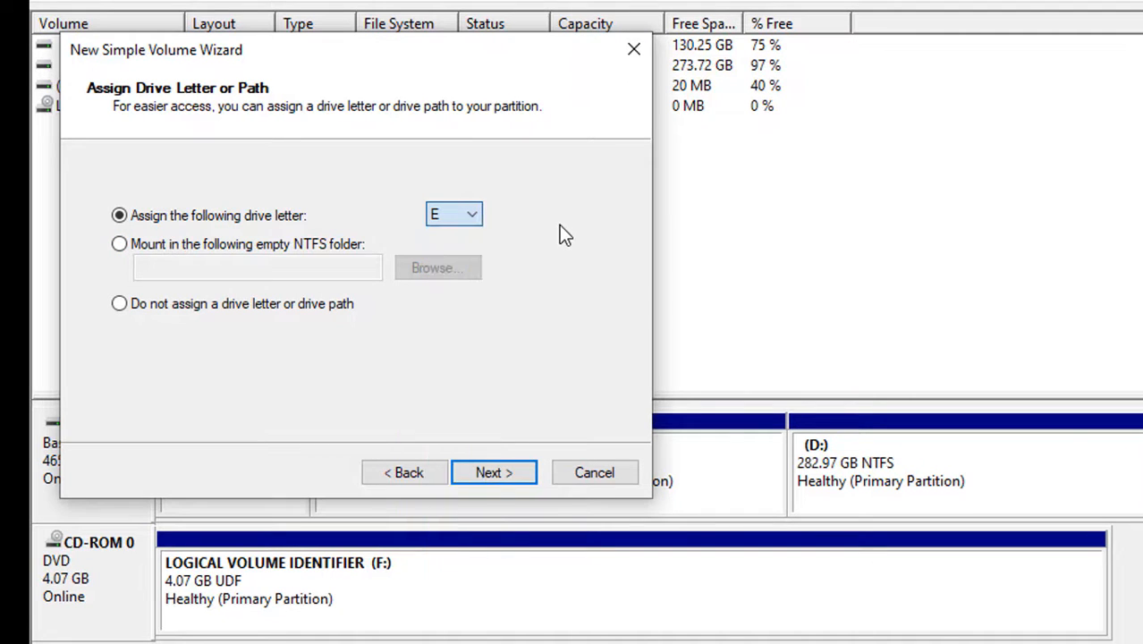
click(493, 471)
click(492, 472)
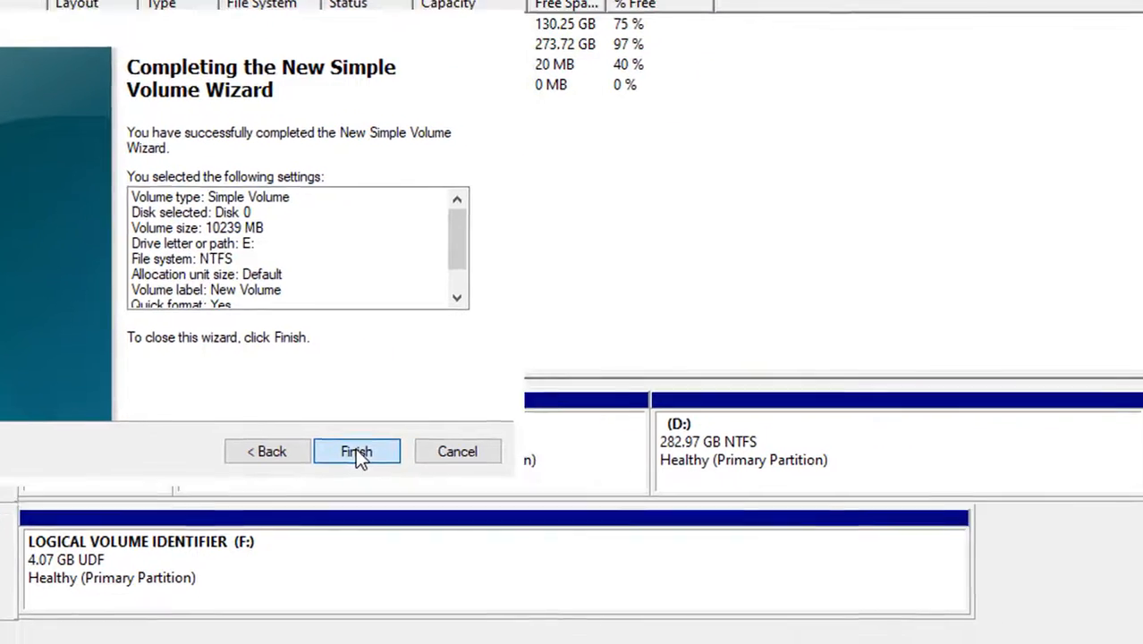
click(355, 452)
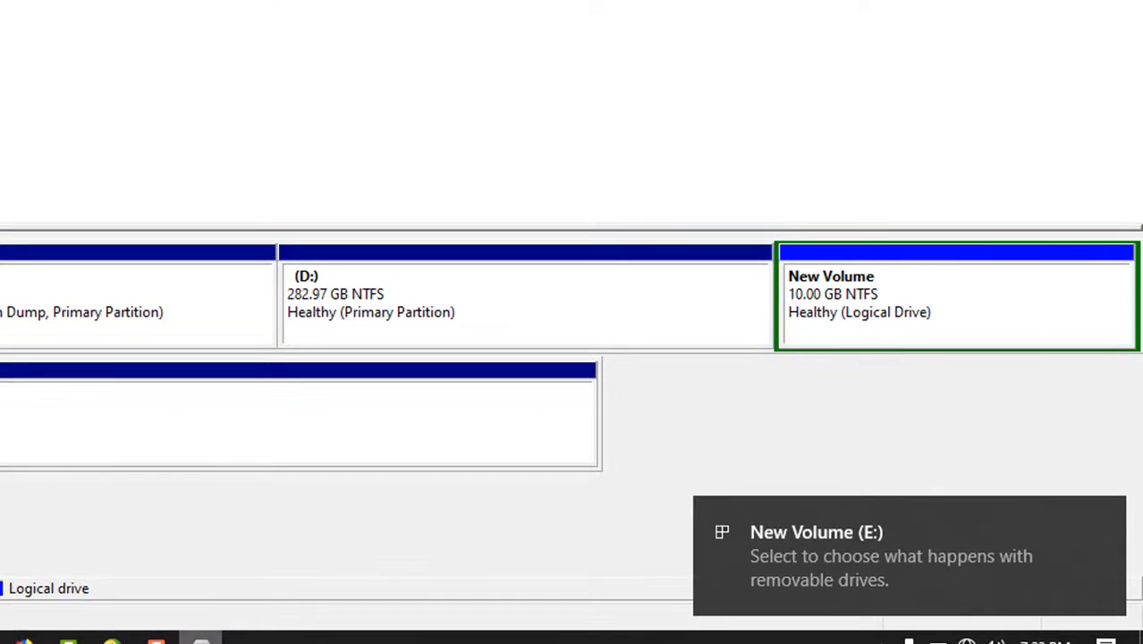
Step: Switch to File Explorer, inspect the contents of New Volume (E:), and return to the drive list in This PC
click(201, 641)
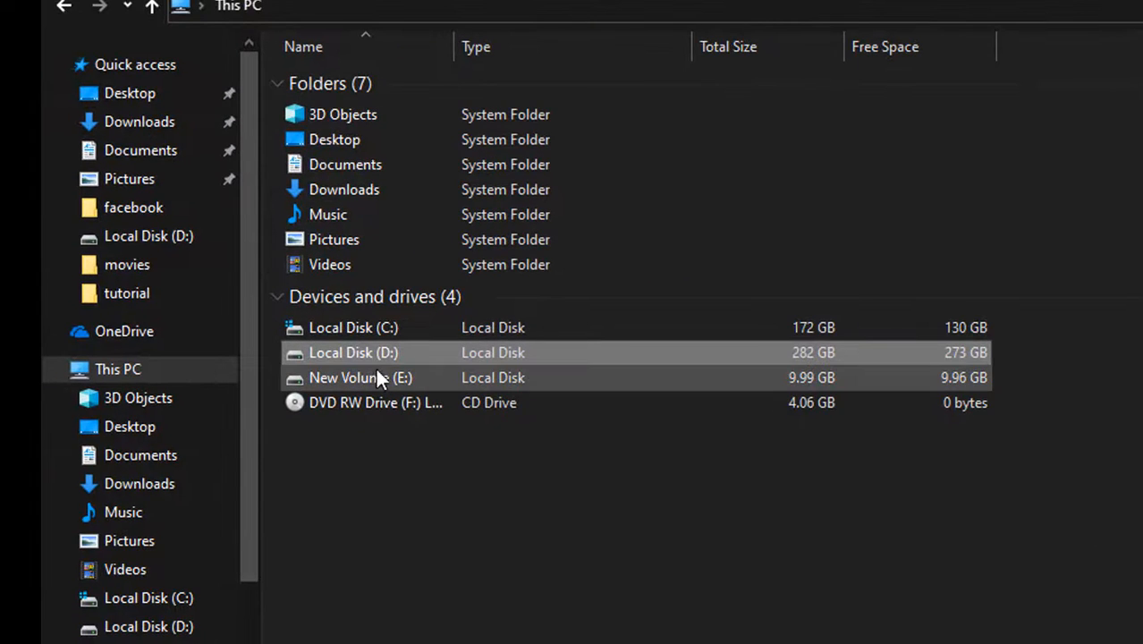
click(373, 377)
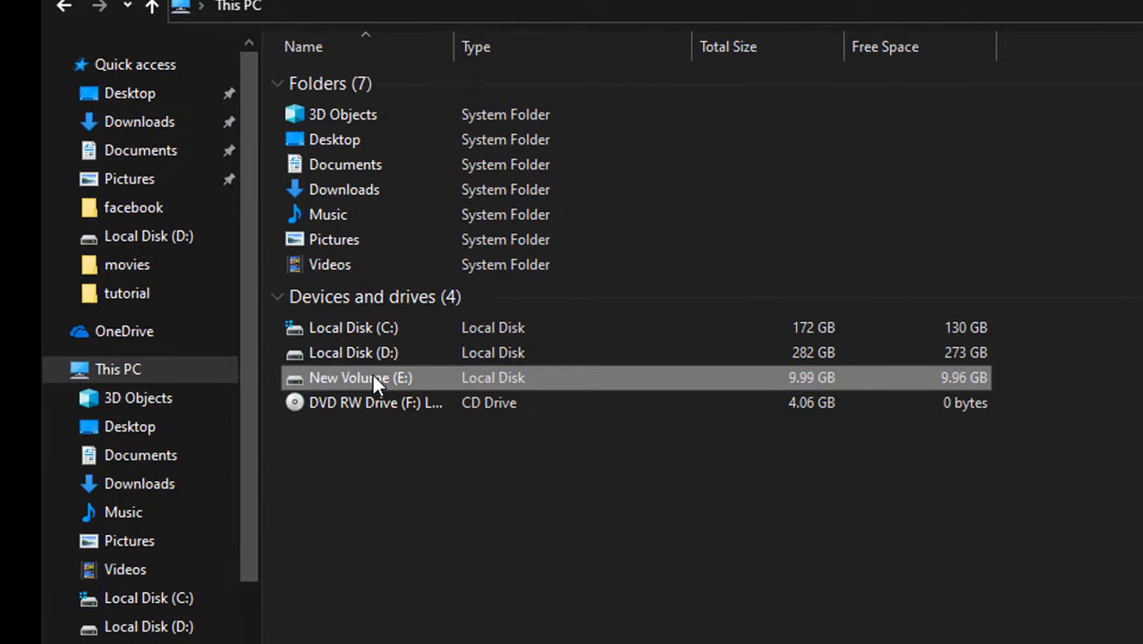
double_click(372, 378)
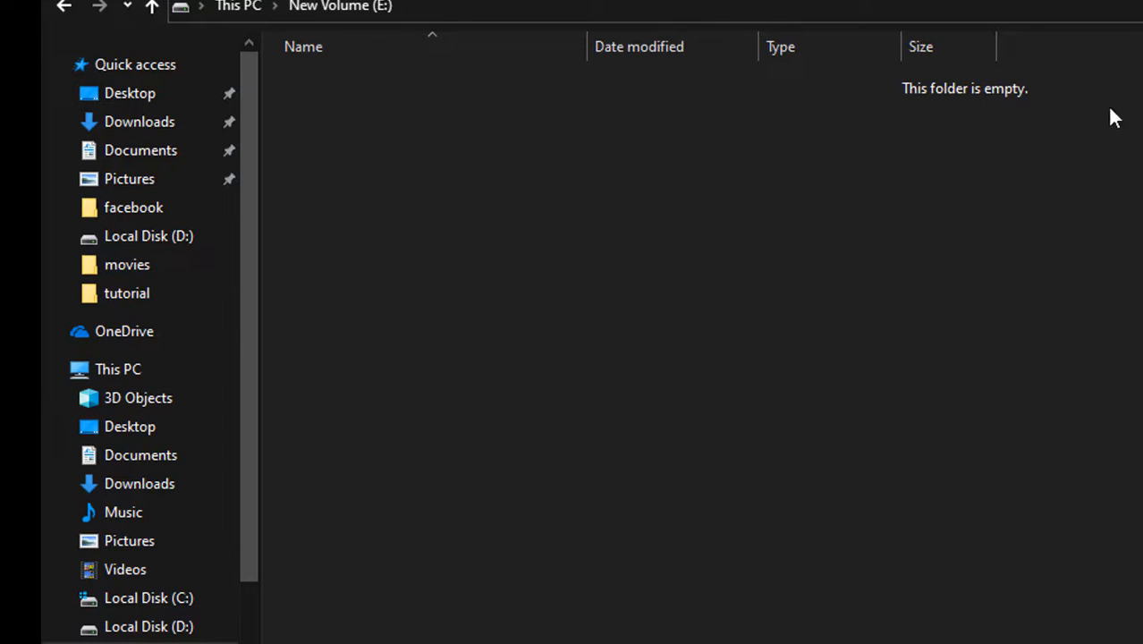
click(74, 381)
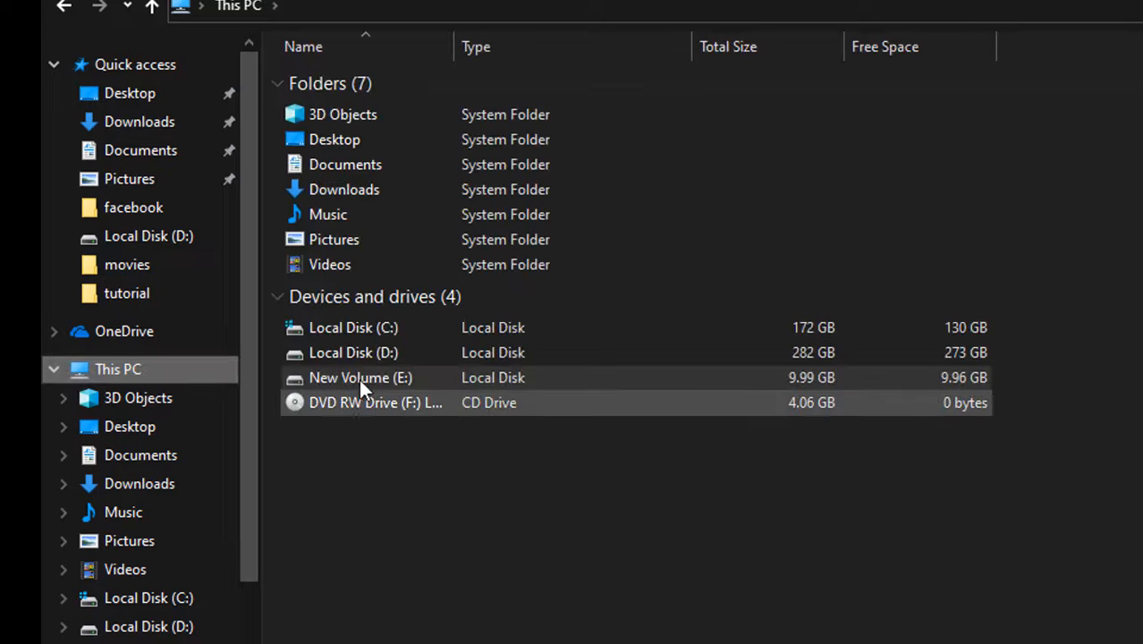
click(322, 337)
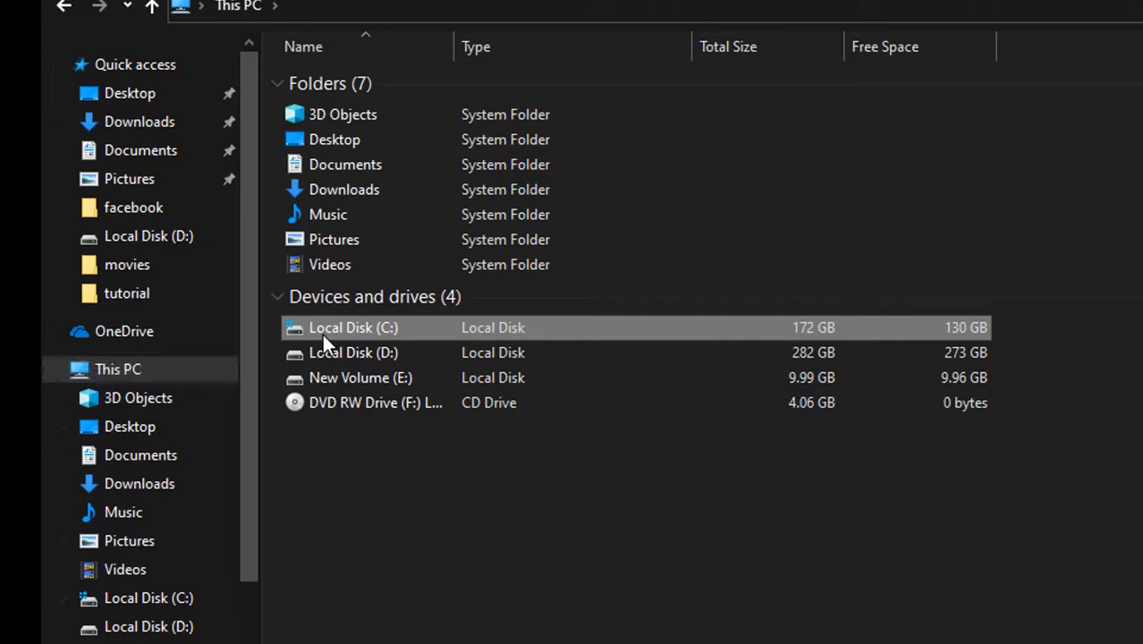
Step: Check the D: and New Volume (E:) drives in This PC, and delete the E: volume in Disk Management
click(323, 355)
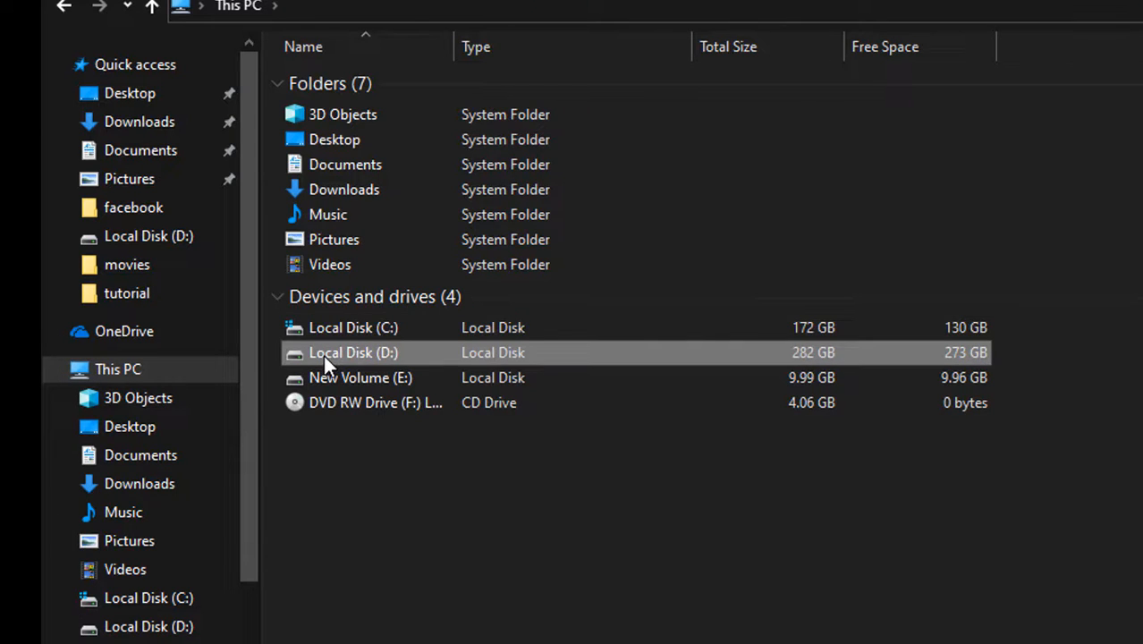
click(329, 379)
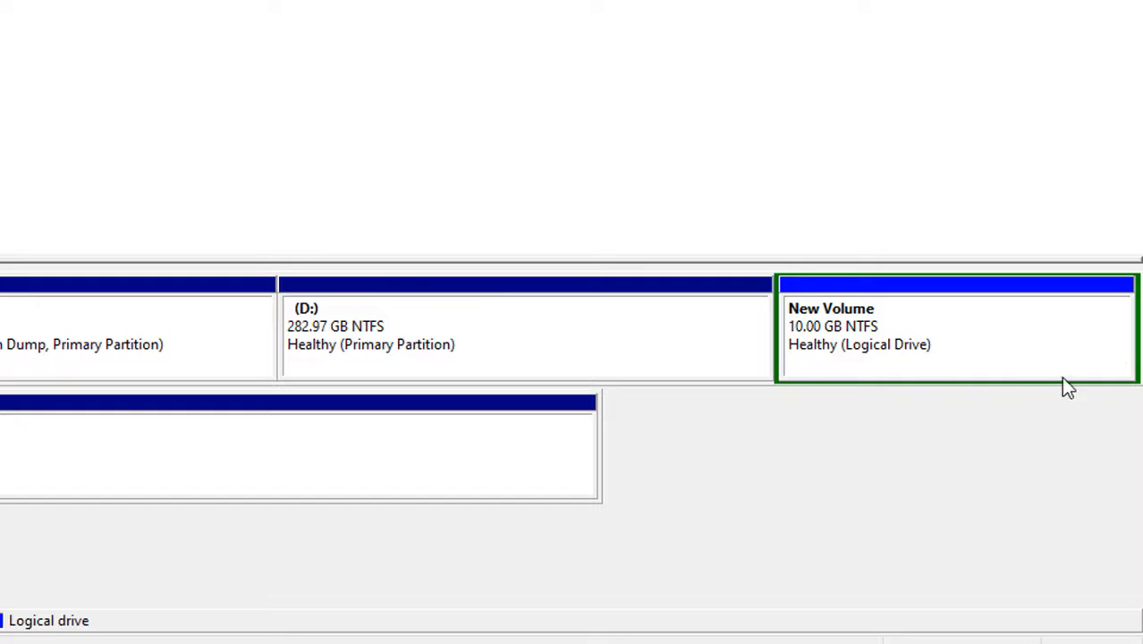
right_click(951, 331)
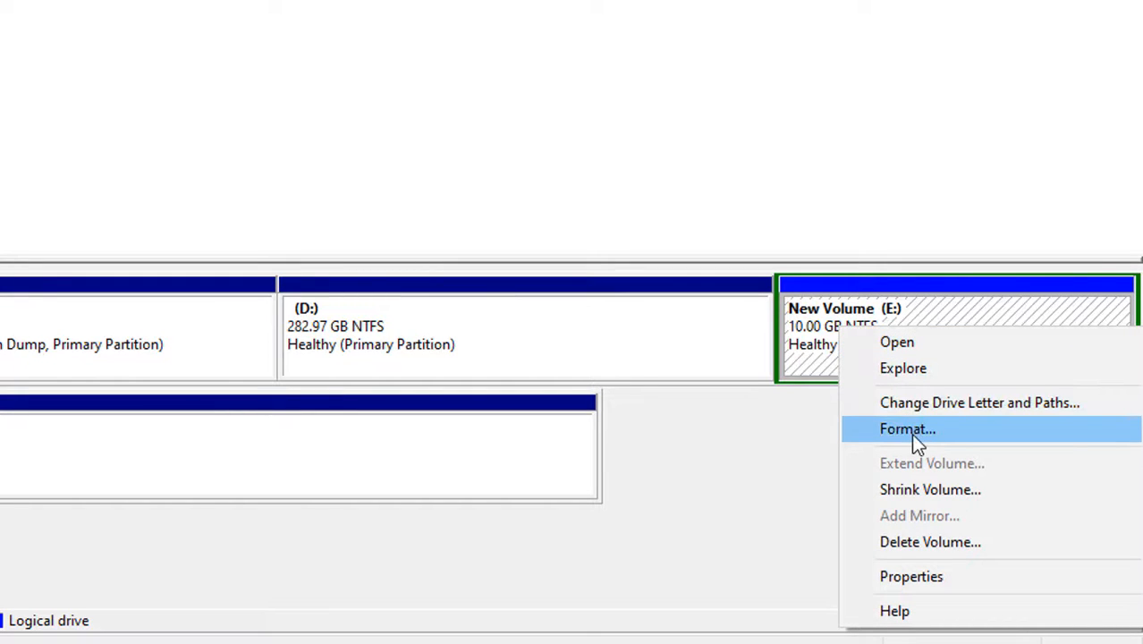
click(931, 540)
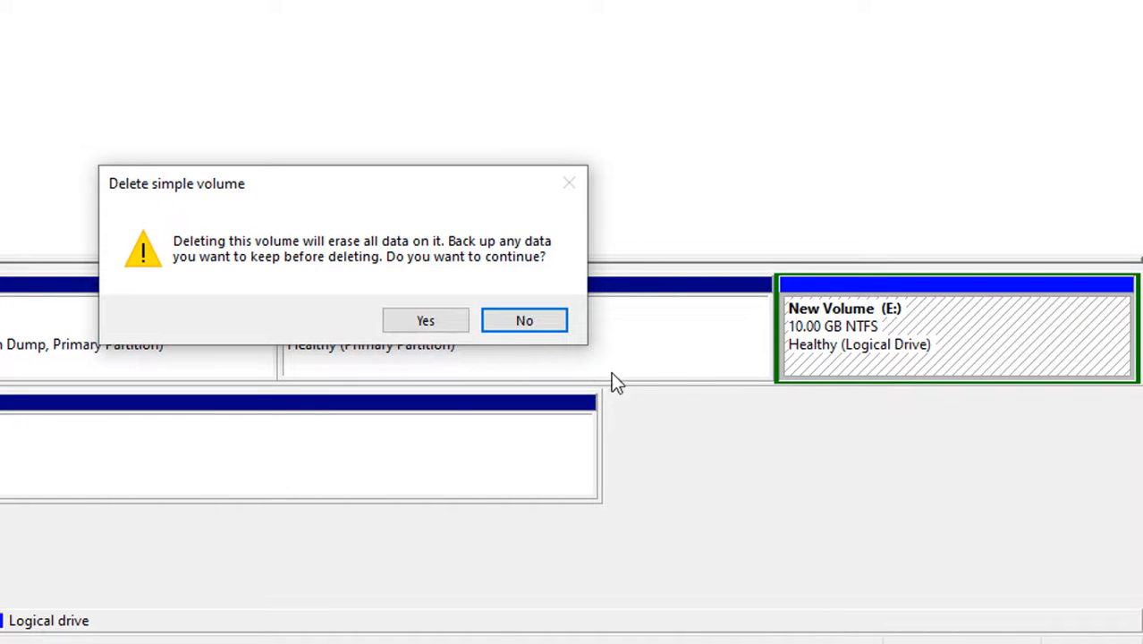
click(424, 320)
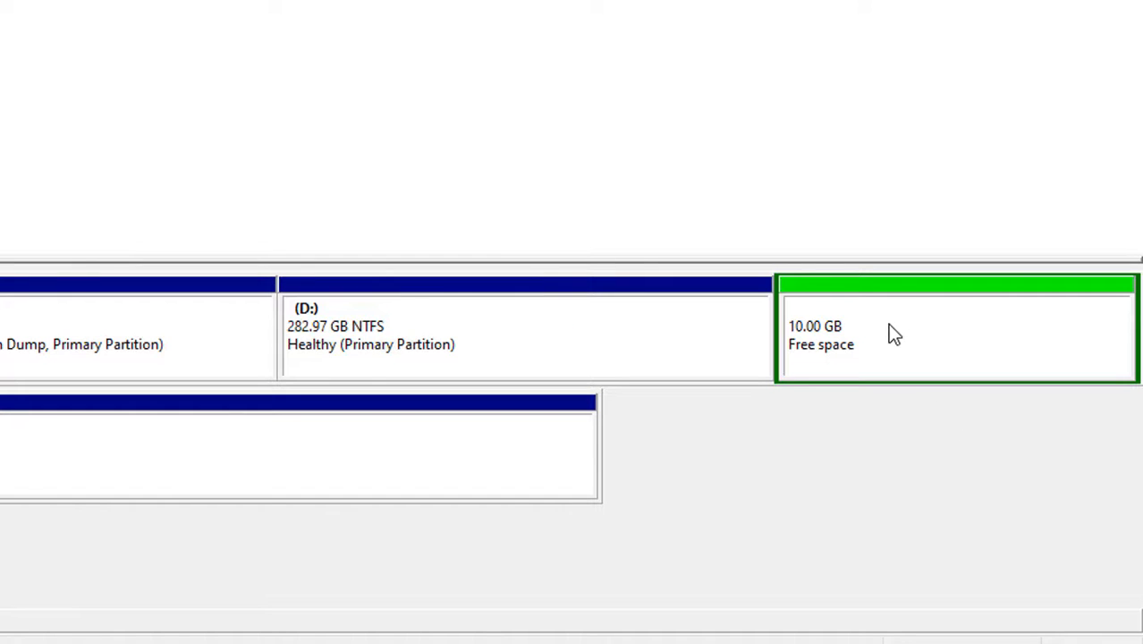
click(561, 350)
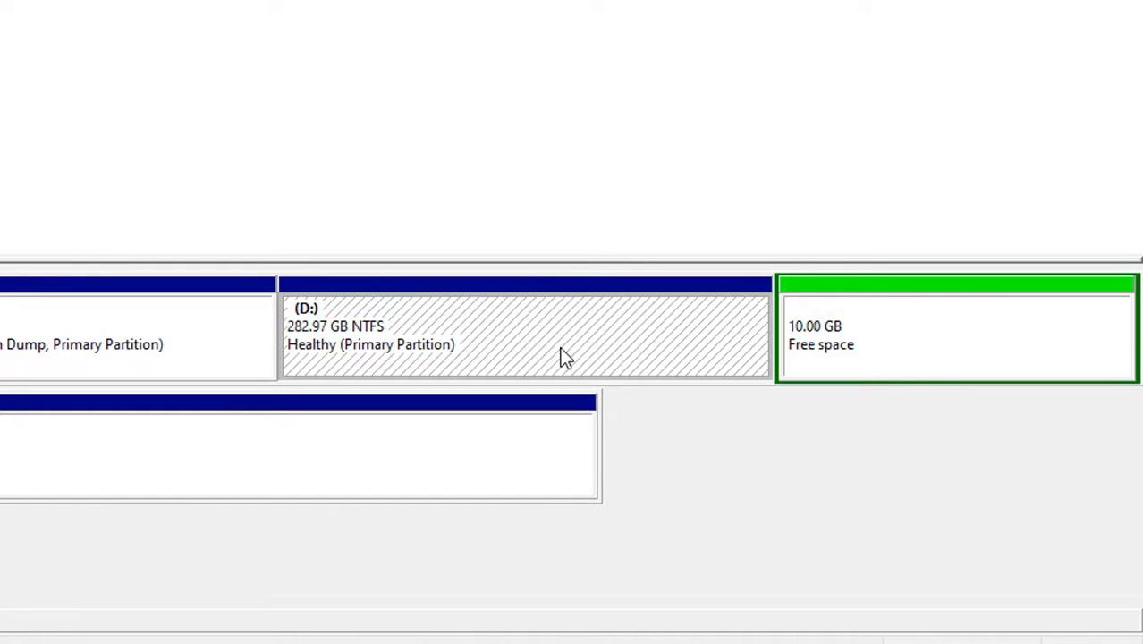
right_click(831, 326)
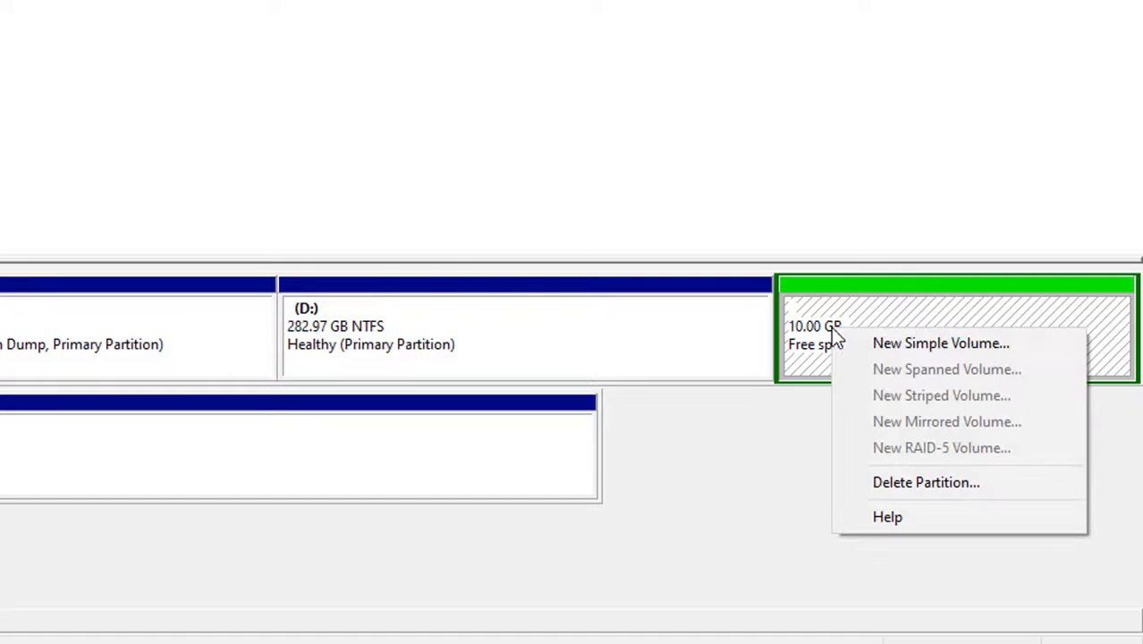
click(884, 485)
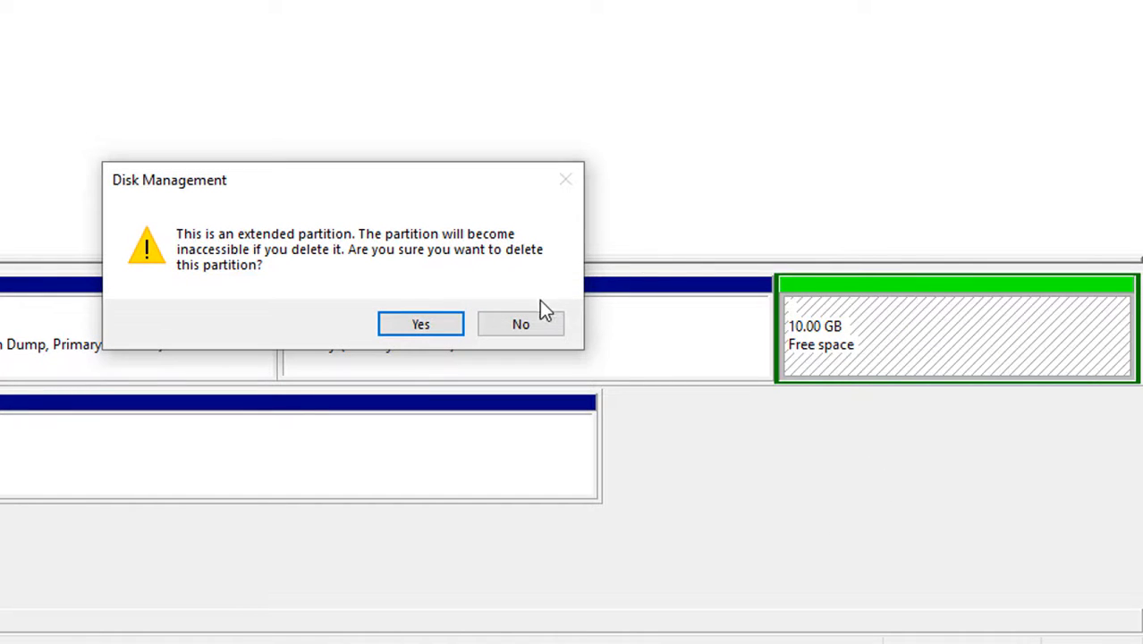
click(519, 326)
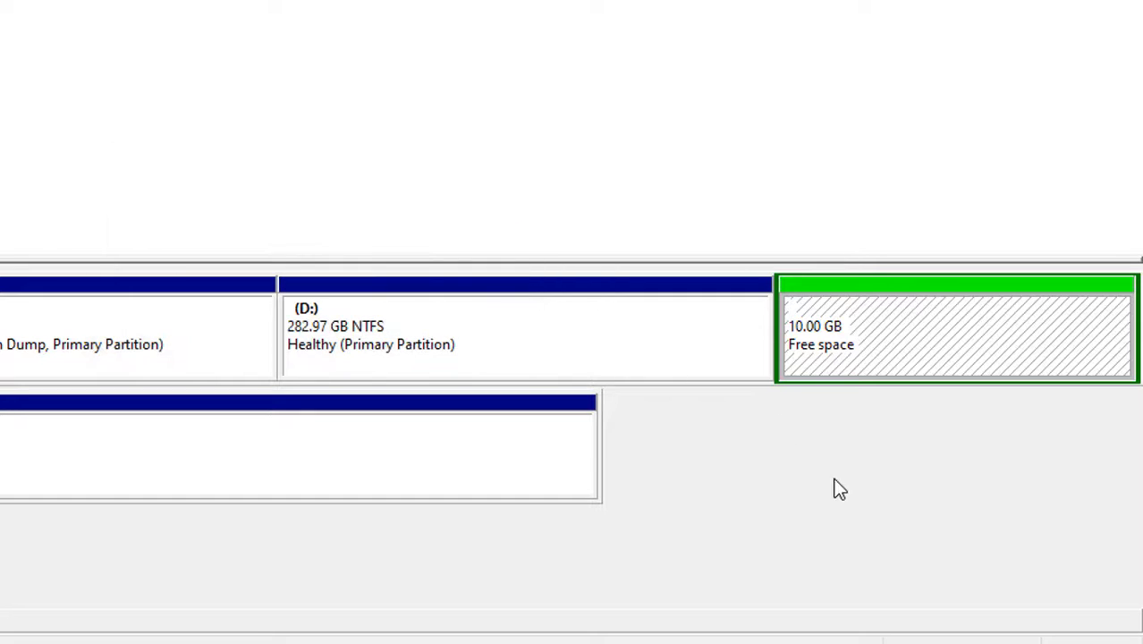
Step: Delete the extended partition holding the 10 GB of free space beside D: and accept that it becomes inaccessible
click(912, 315)
right_click(911, 315)
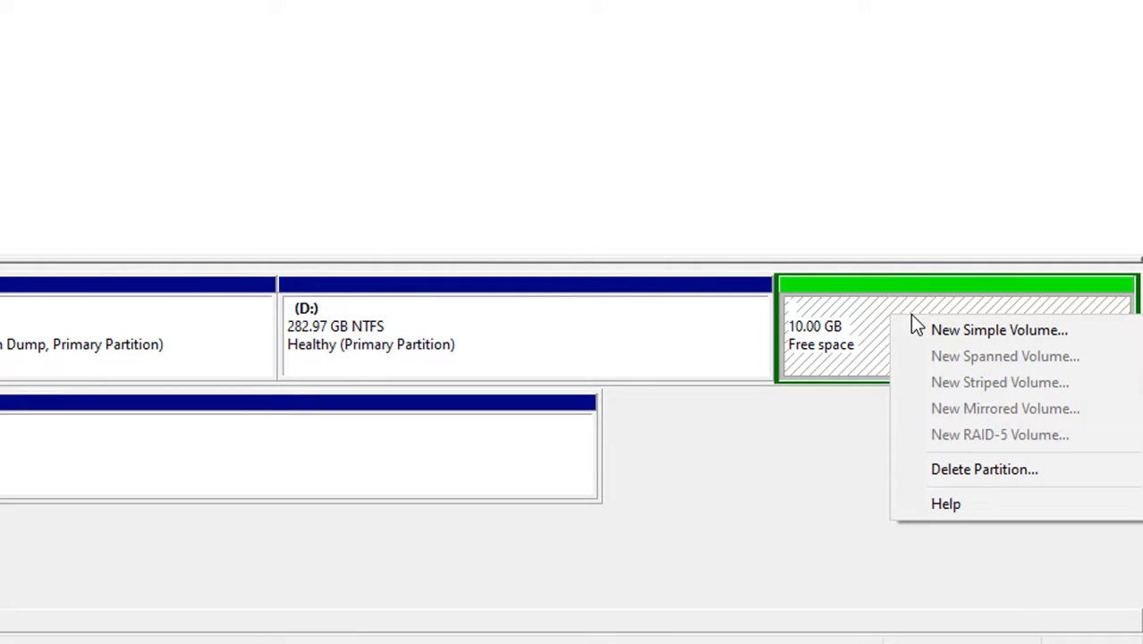
click(941, 469)
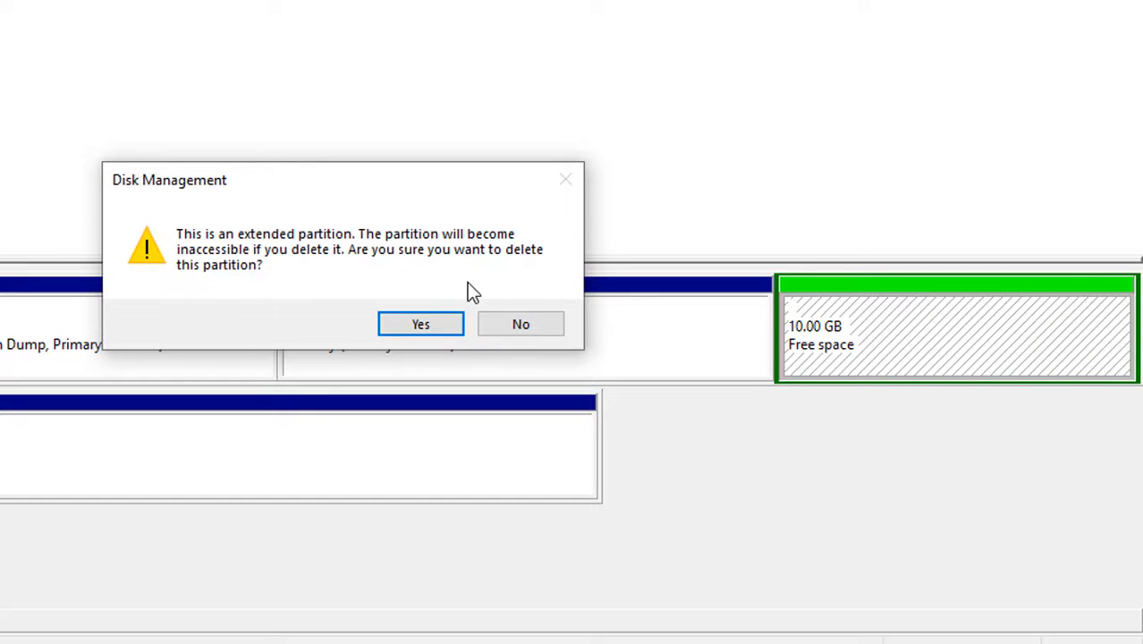
click(402, 329)
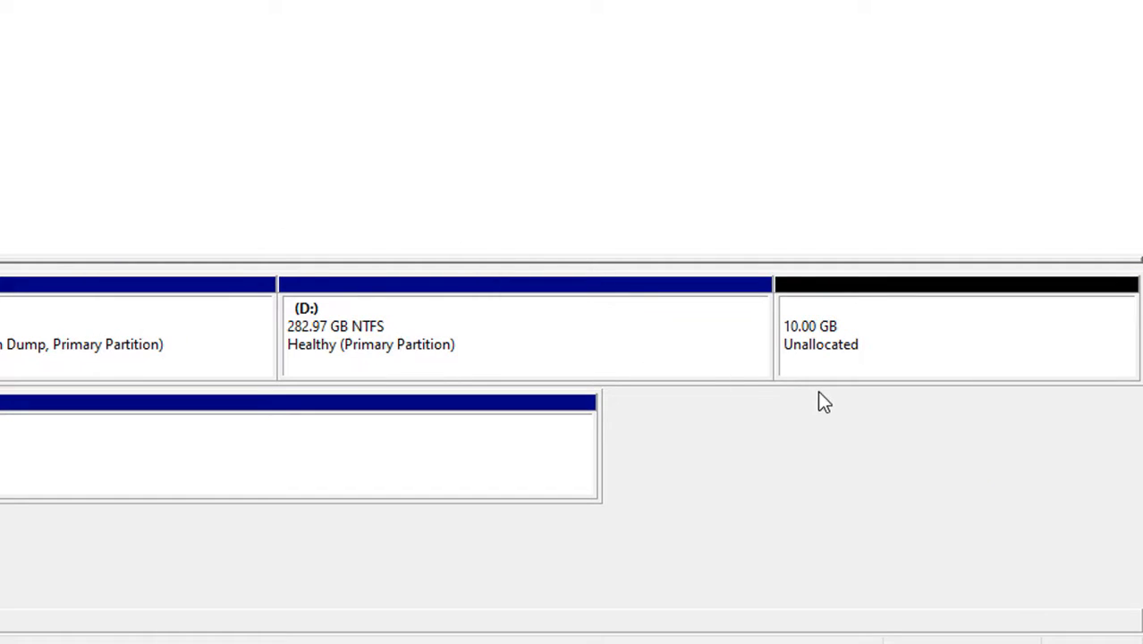
Step: Extend the D: volume with all 10239 MB of the adjacent unallocated space on Disk 0
click(862, 318)
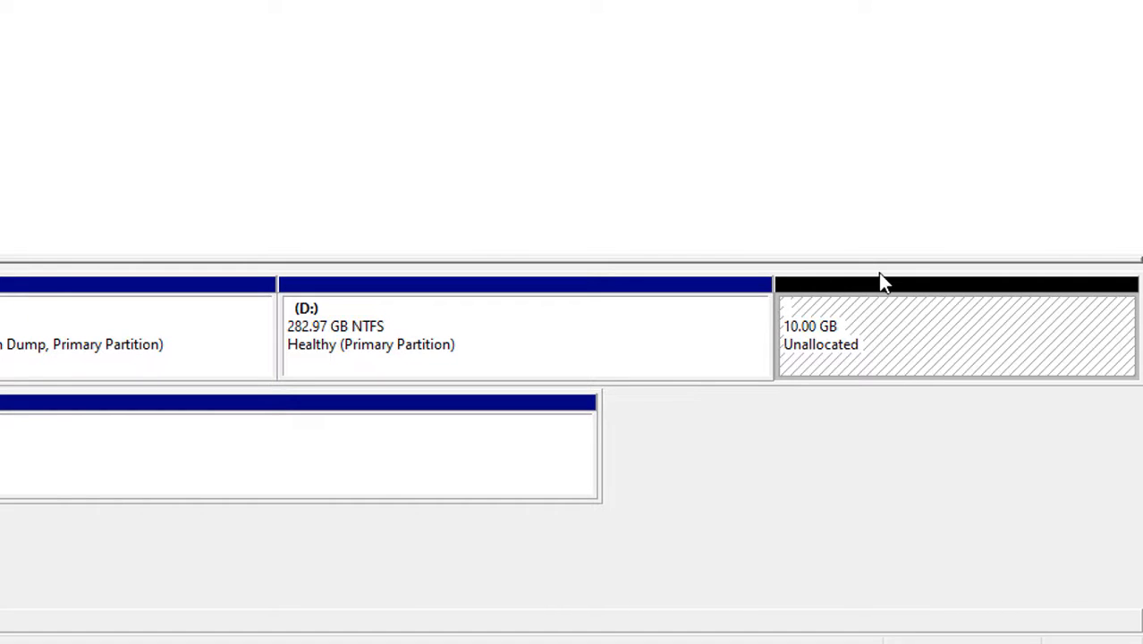
click(486, 300)
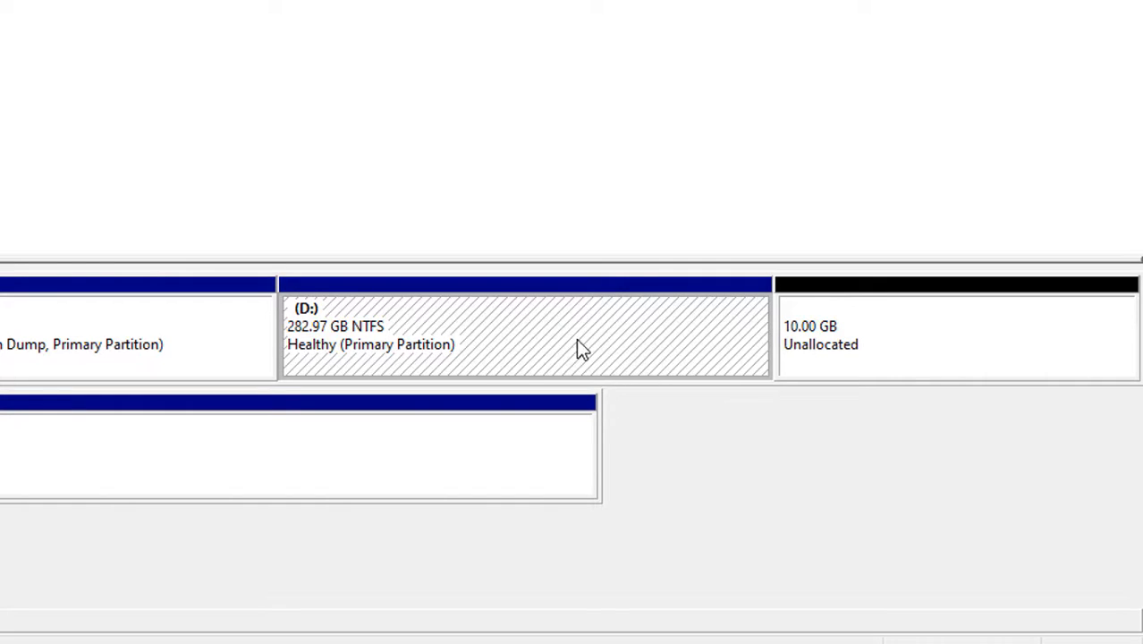
right_click(523, 371)
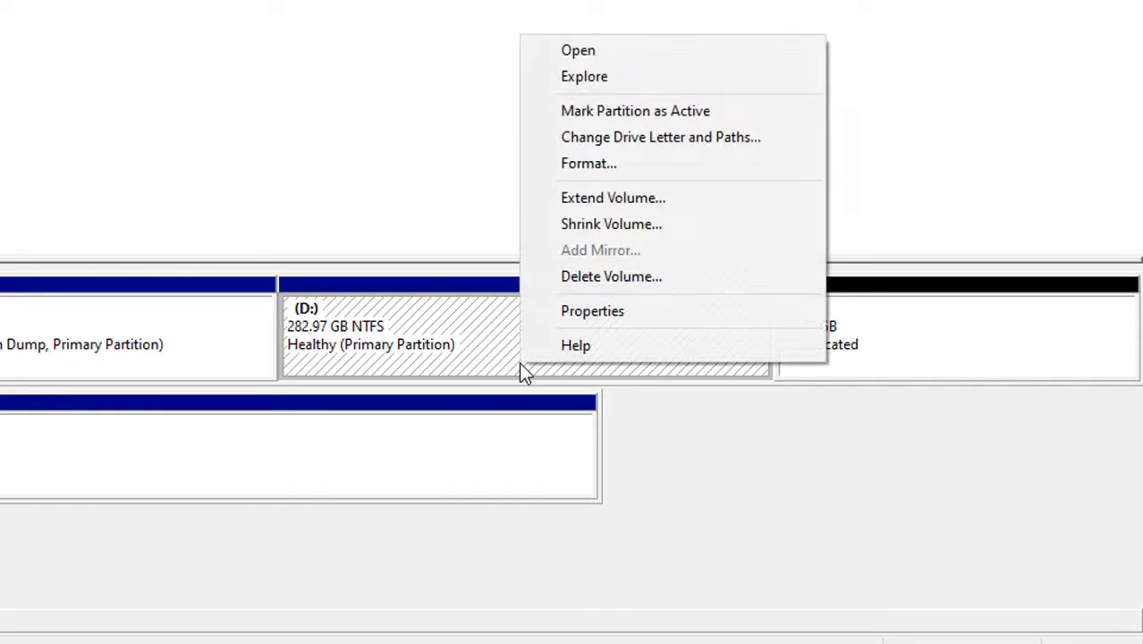
click(622, 205)
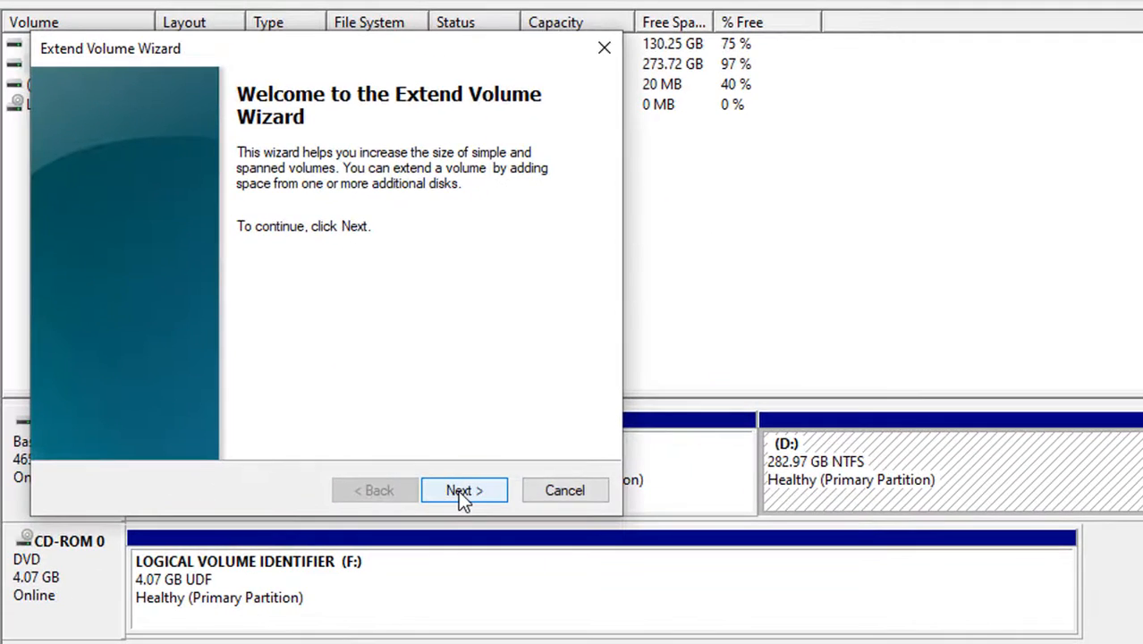
click(449, 487)
click(458, 490)
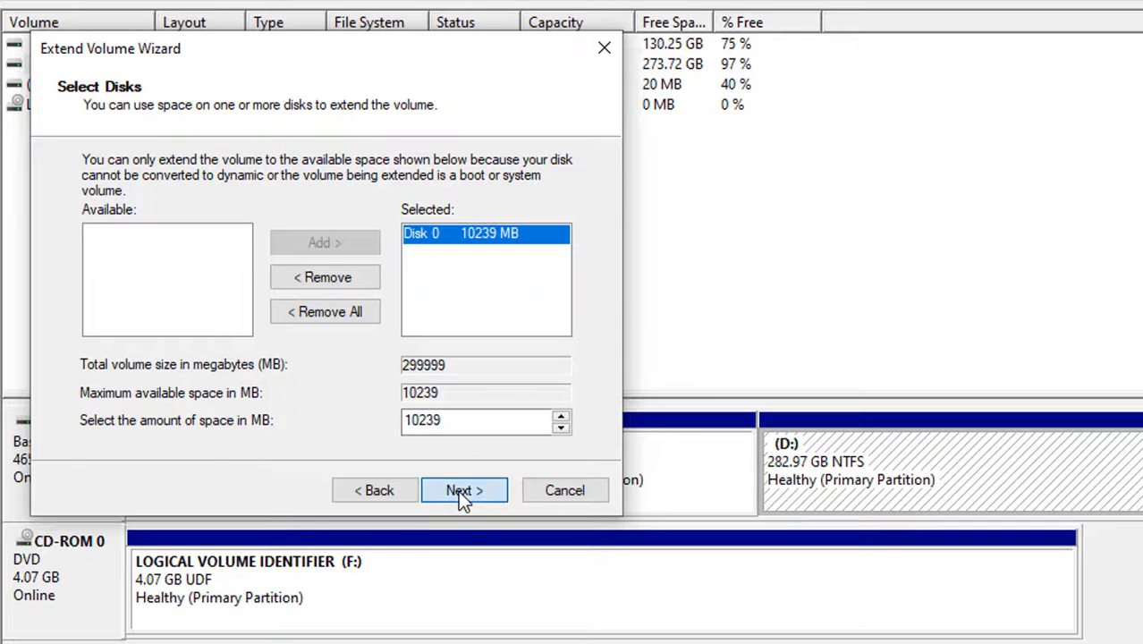
click(458, 490)
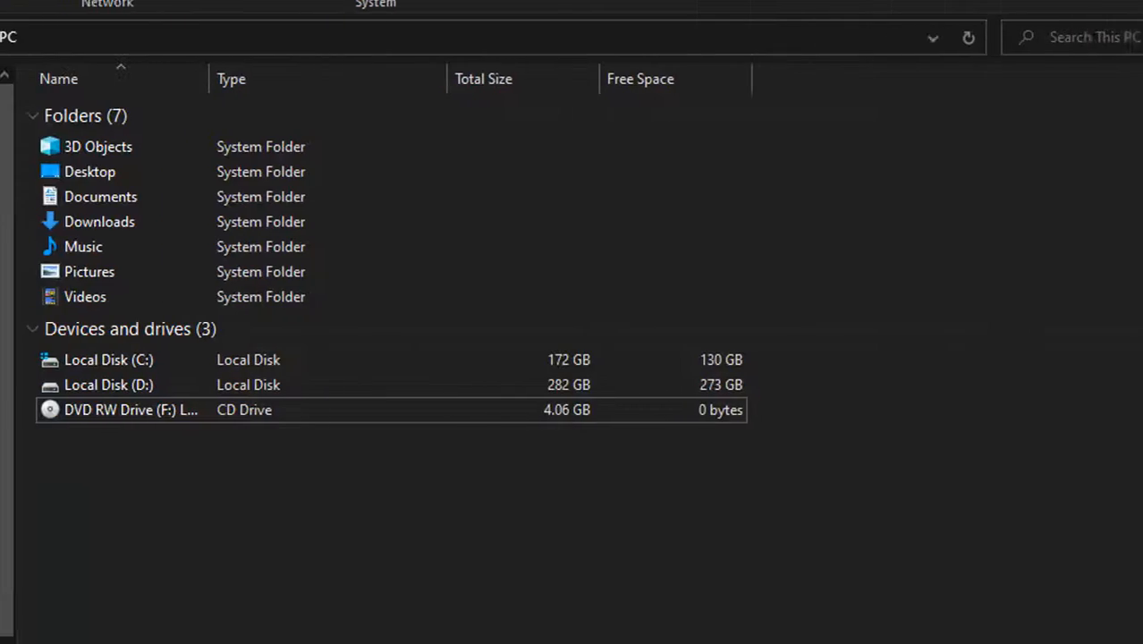
Step: Examine the C: and D: drives under This PC in File Explorer, and return to Disk Management
click(153, 367)
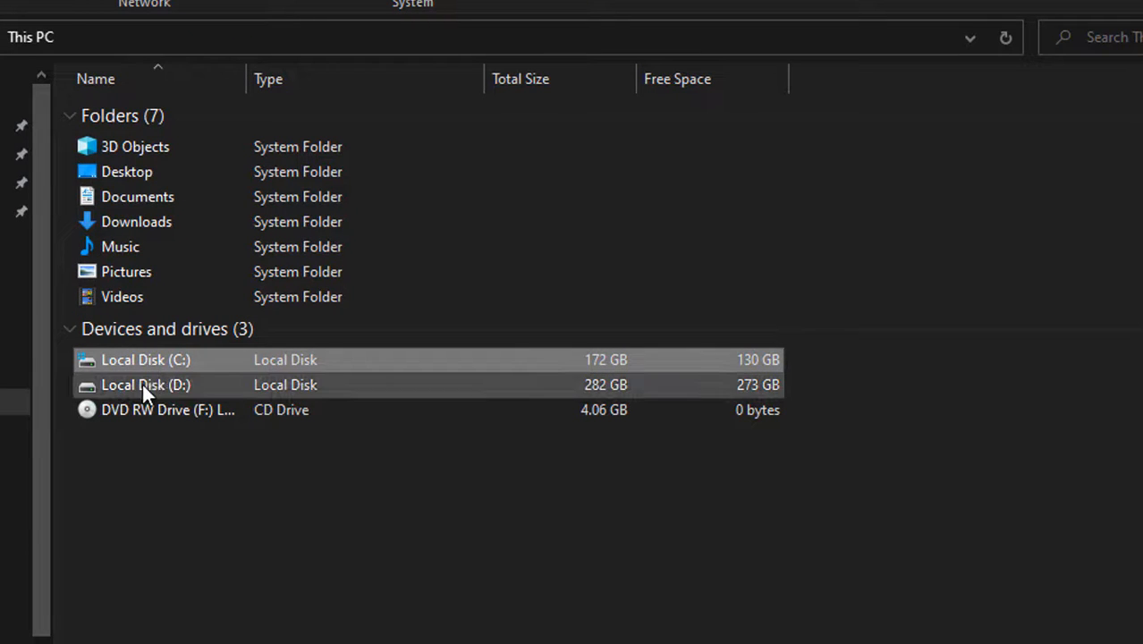
click(143, 384)
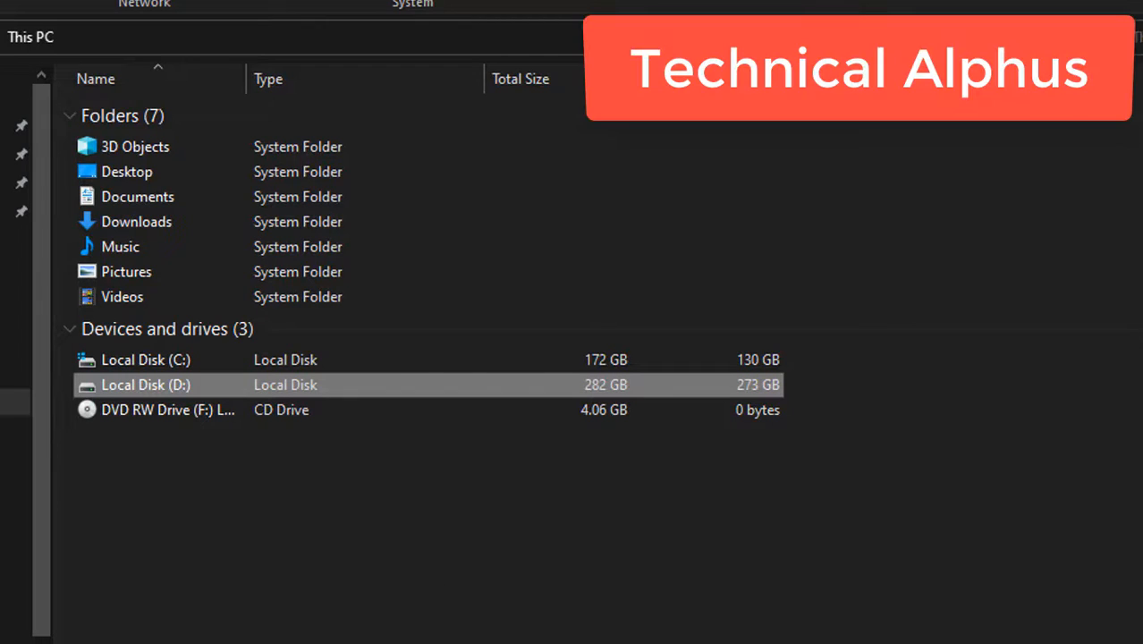
key(alt+Tab)
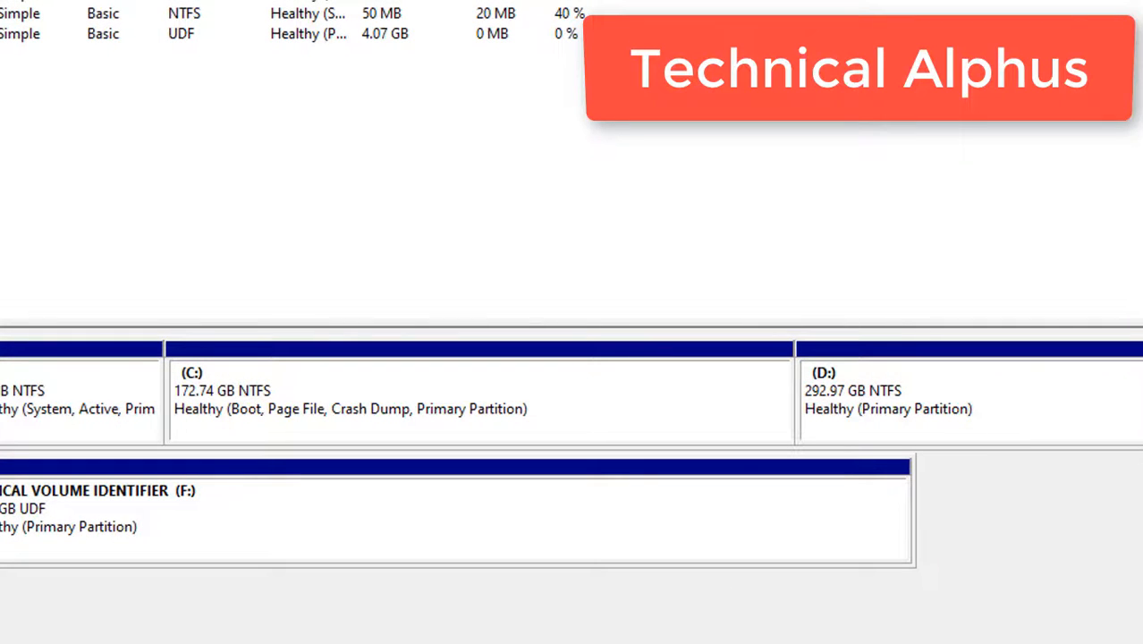